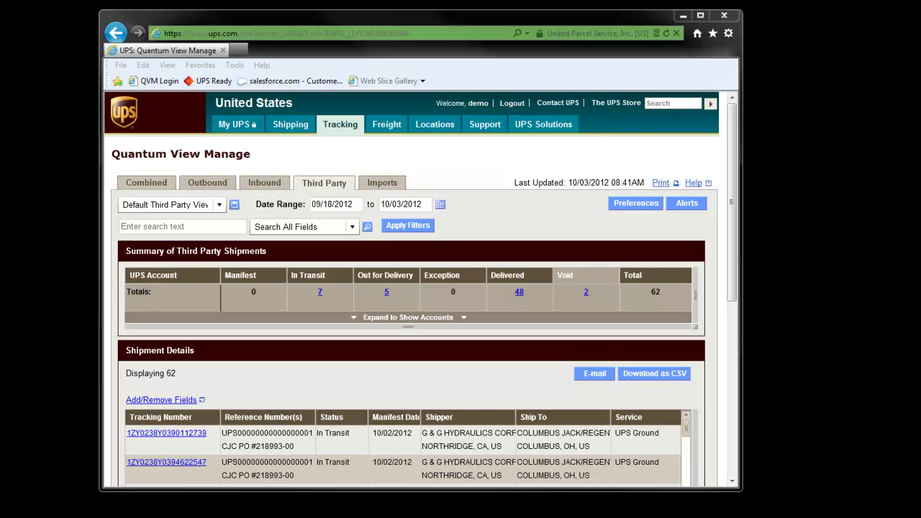
Add the Declared Value and Number of Pieces fields to the third party shipment details.
mouse_move(339, 129)
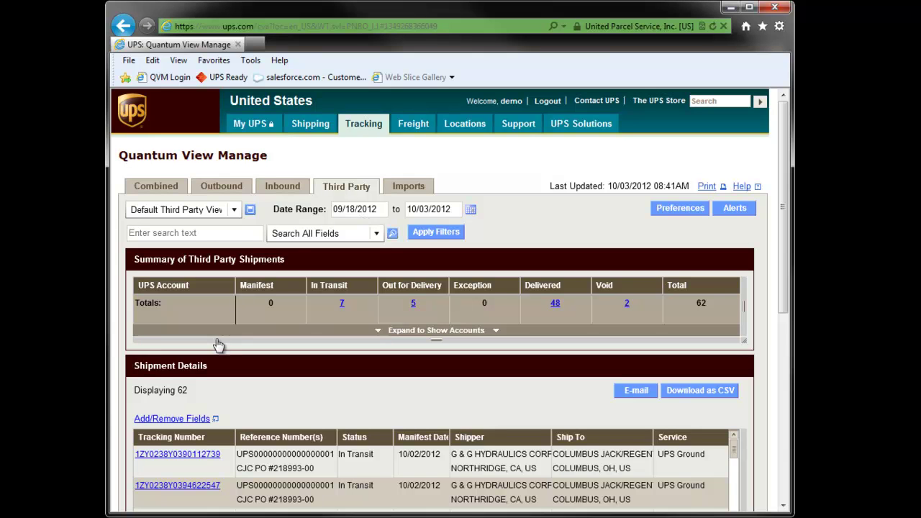
click(175, 419)
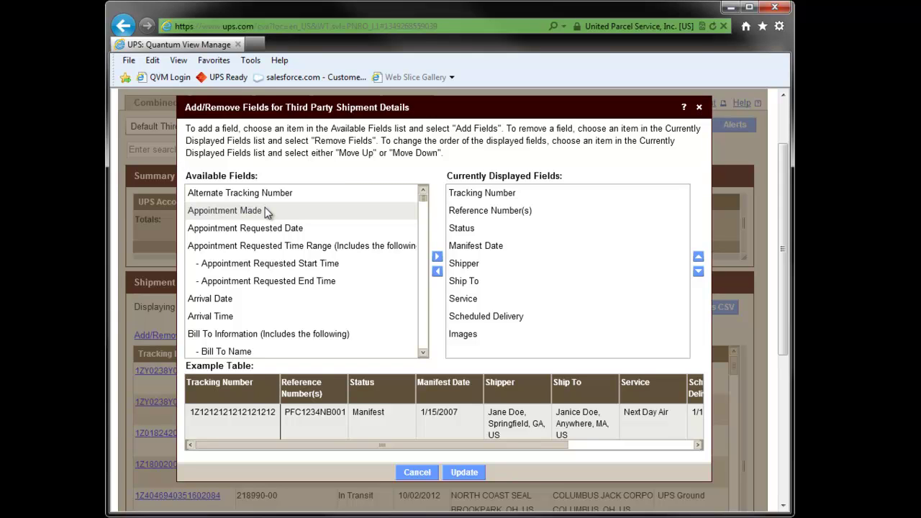
scroll(264, 210, down, 5)
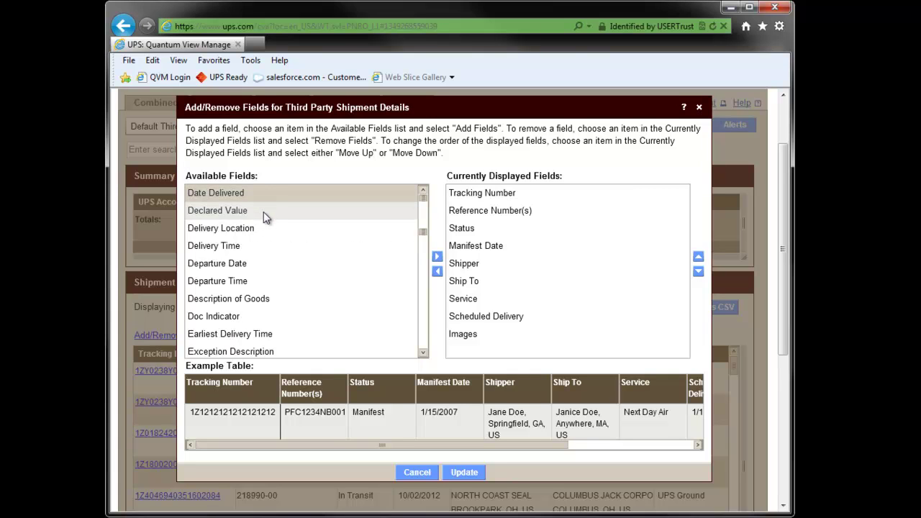
click(263, 211)
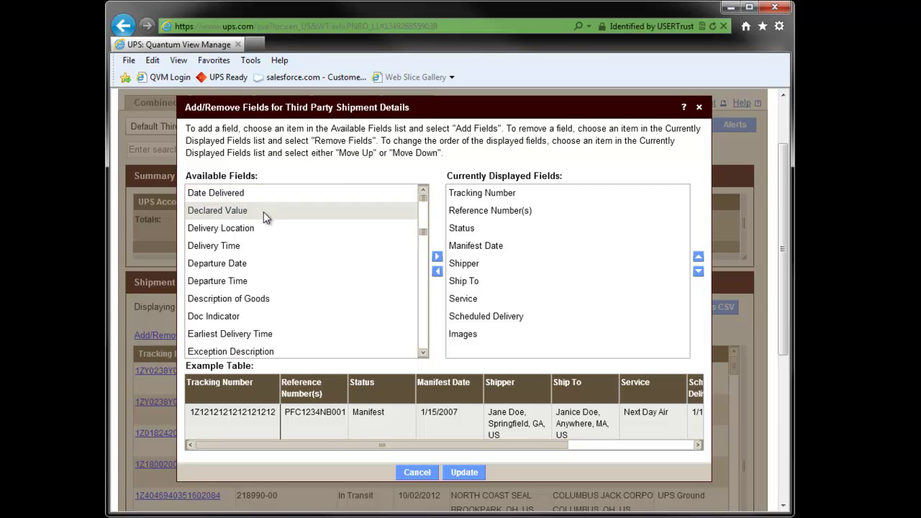
click(437, 261)
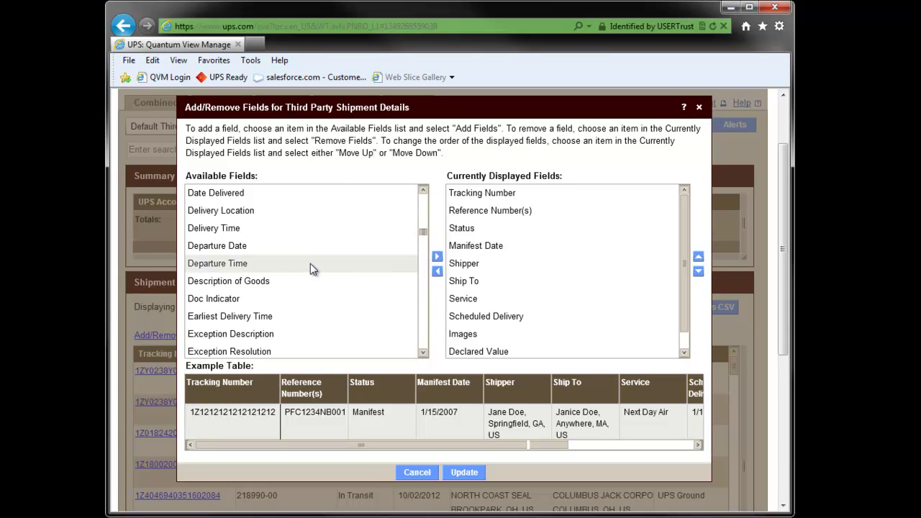
scroll(310, 263, down, 5)
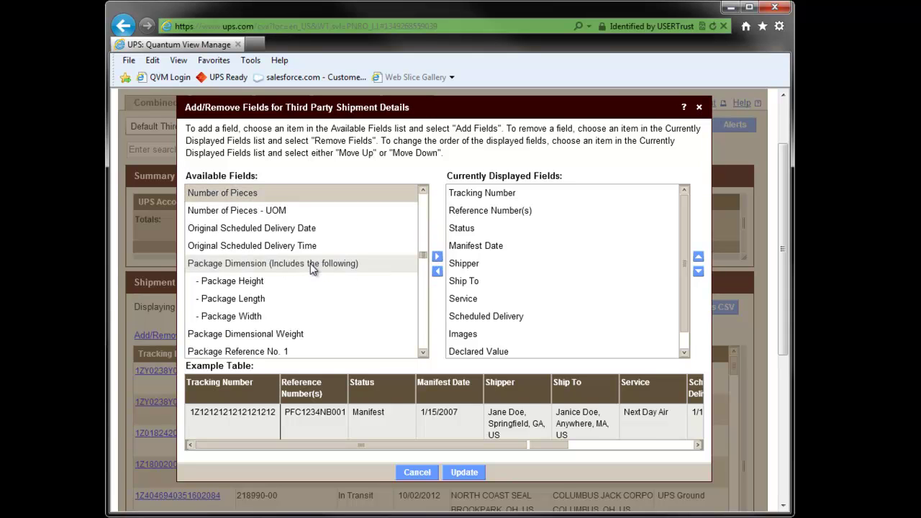
click(263, 196)
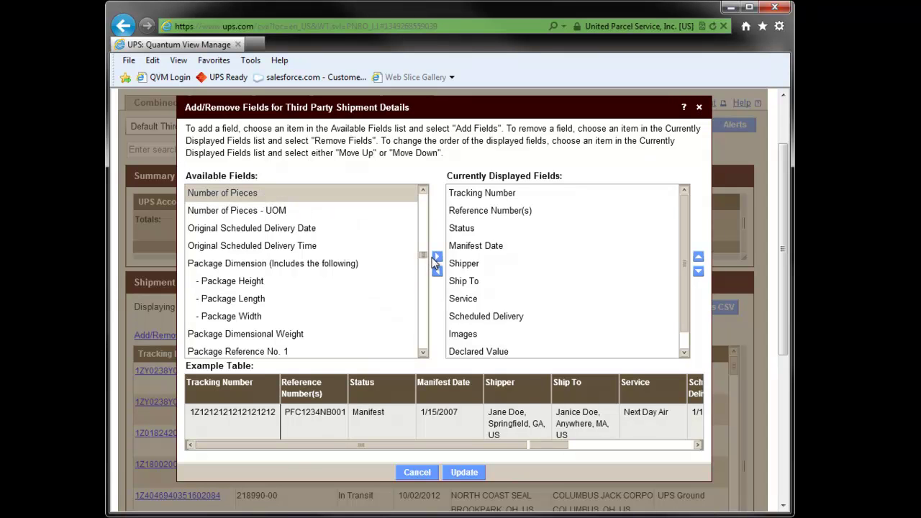
click(438, 259)
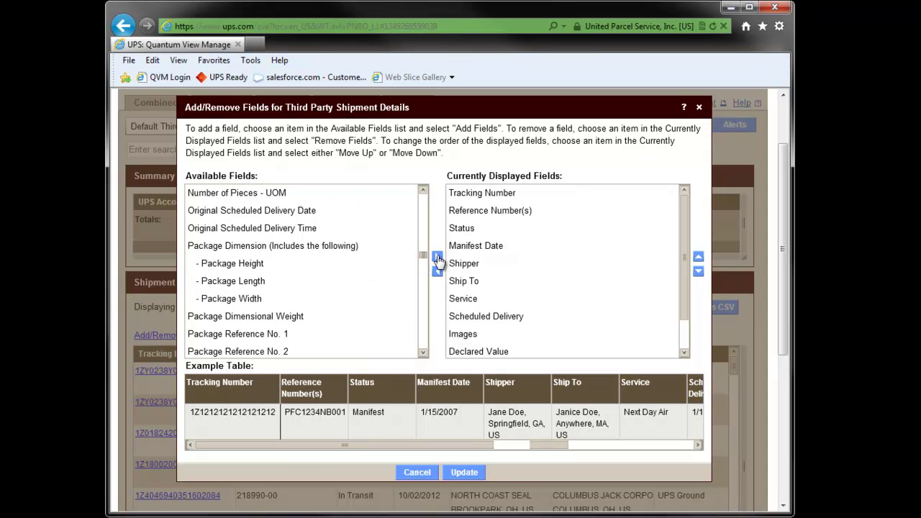
Add the Package Height, Package Length and Package Width fields to the displayed fields.
click(262, 264)
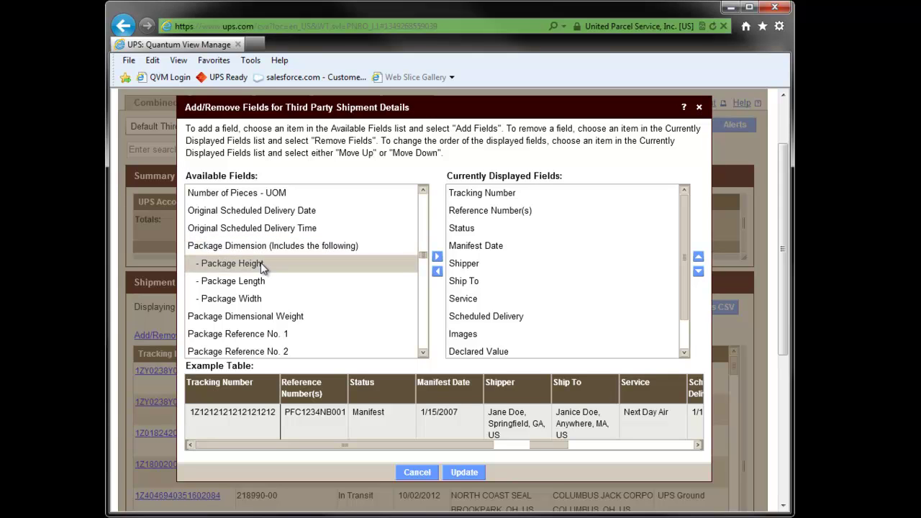
shift+click(251, 303)
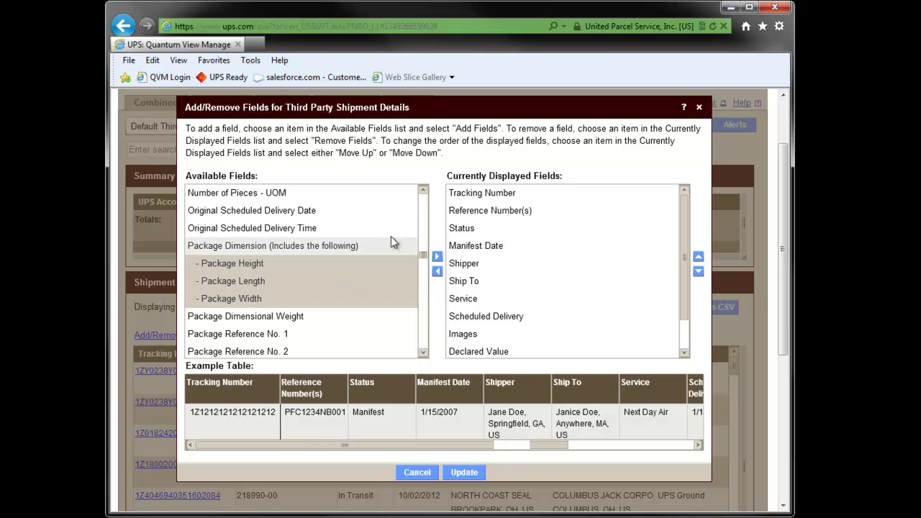
click(436, 256)
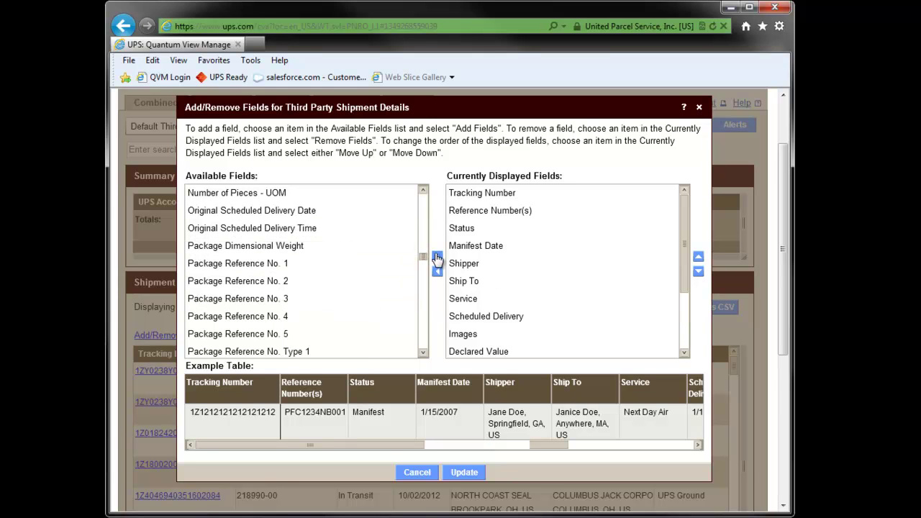
Add the Ship To City, Ship To State/Province and Ship To Postal Code fields to the displayed fields.
scroll(282, 190, down, 5)
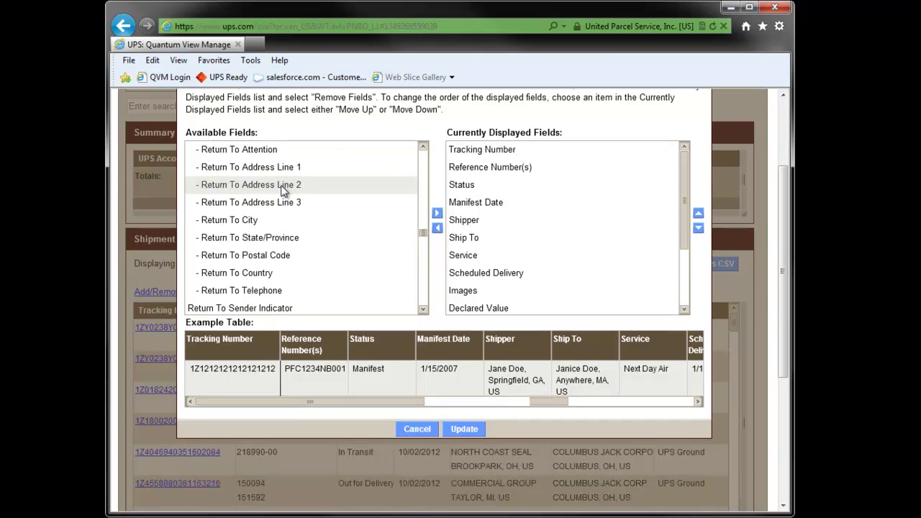
click(274, 215)
key(s)
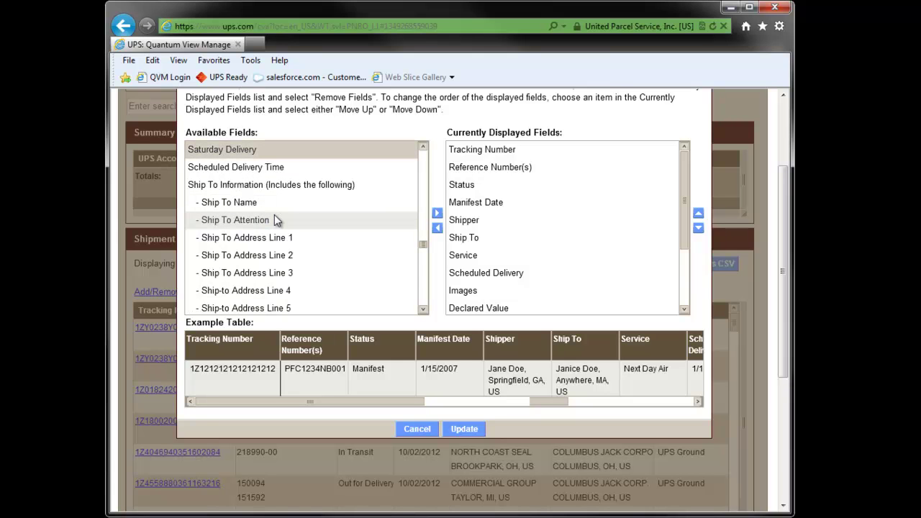
click(423, 309)
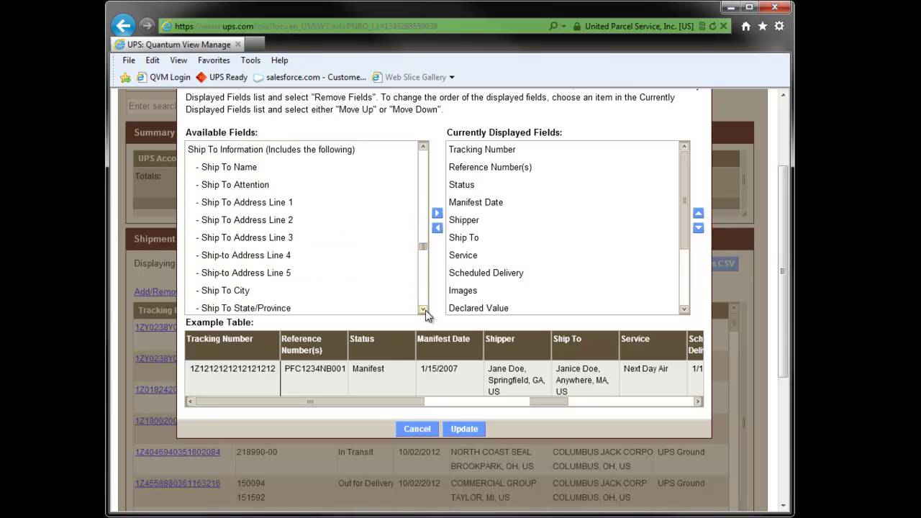
click(424, 309)
click(424, 309)
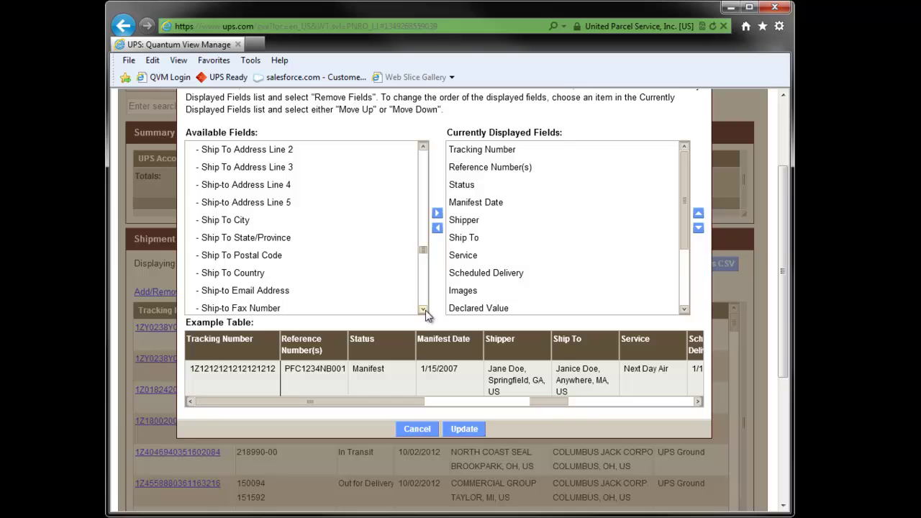
click(250, 223)
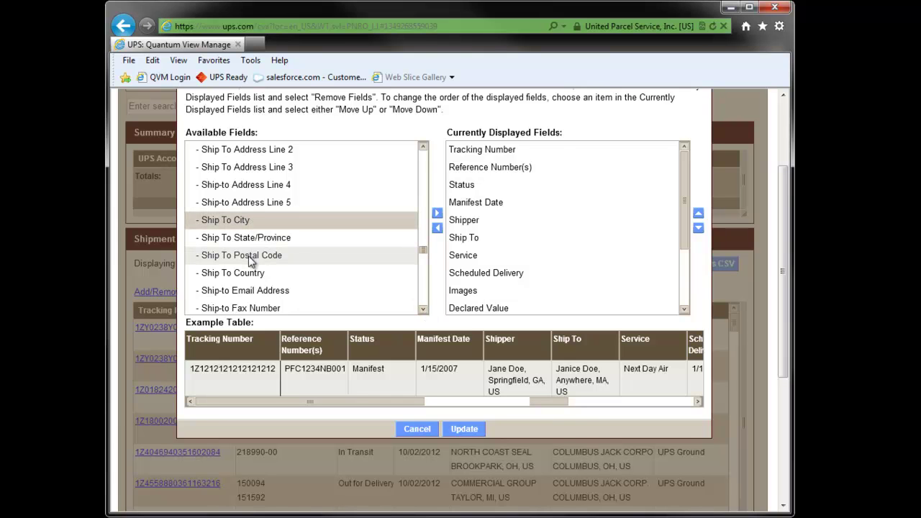
shift+click(248, 256)
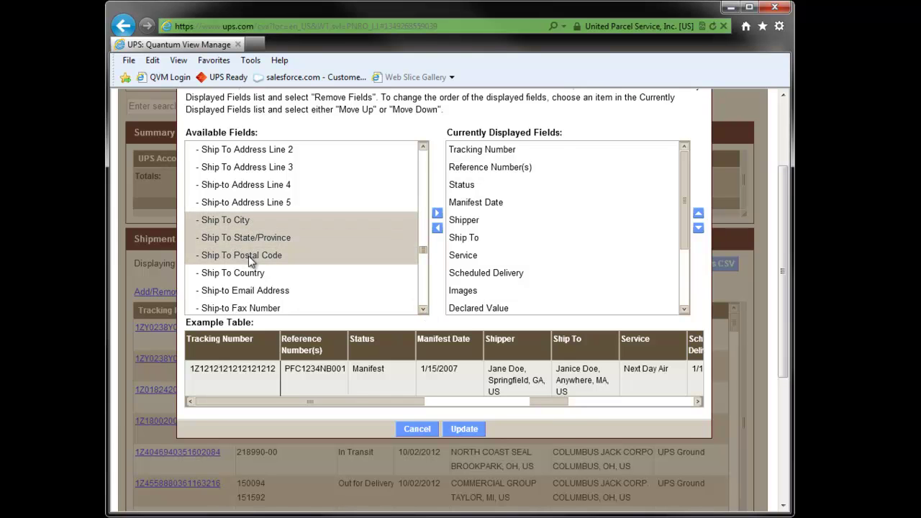
click(438, 215)
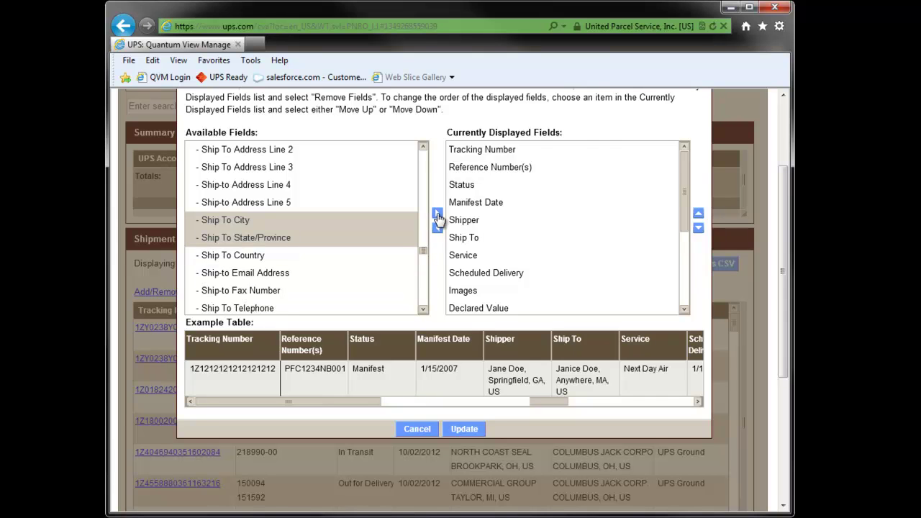
Add the Shipper City, Shipper State/Province and Shipper Postal Code fields to the displayed fields.
click(311, 272)
scroll(311, 273, down, 4)
click(425, 311)
drag(424, 311, 425, 311)
click(424, 311)
click(240, 204)
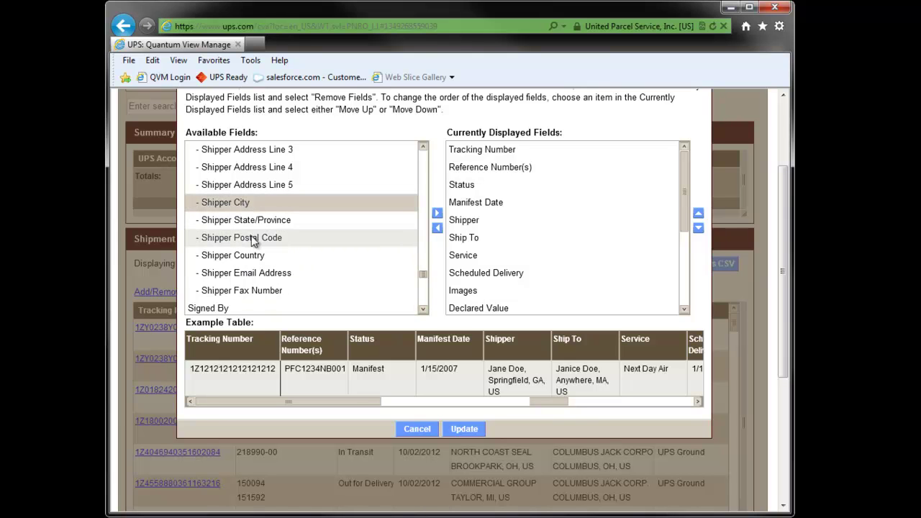
shift+click(252, 239)
click(437, 214)
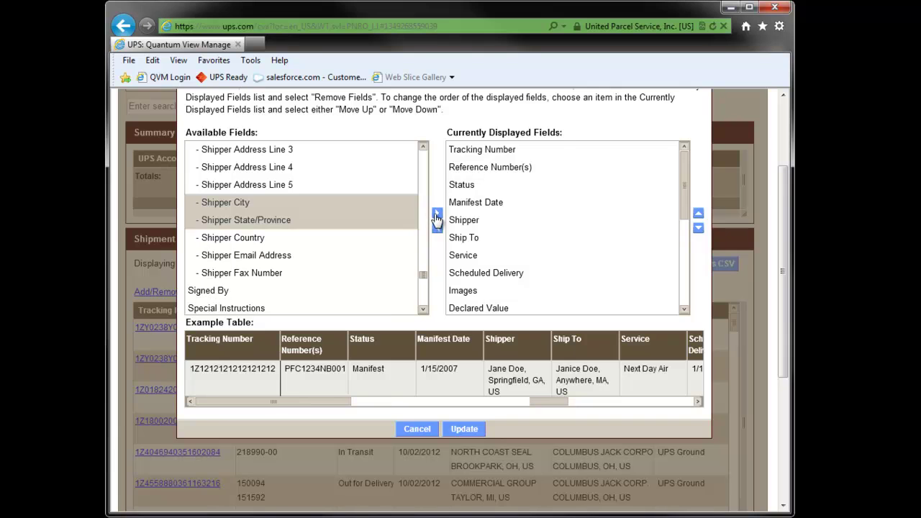
Add the Weight field to the displayed fields and apply the updated field selection to the shipment details.
click(323, 256)
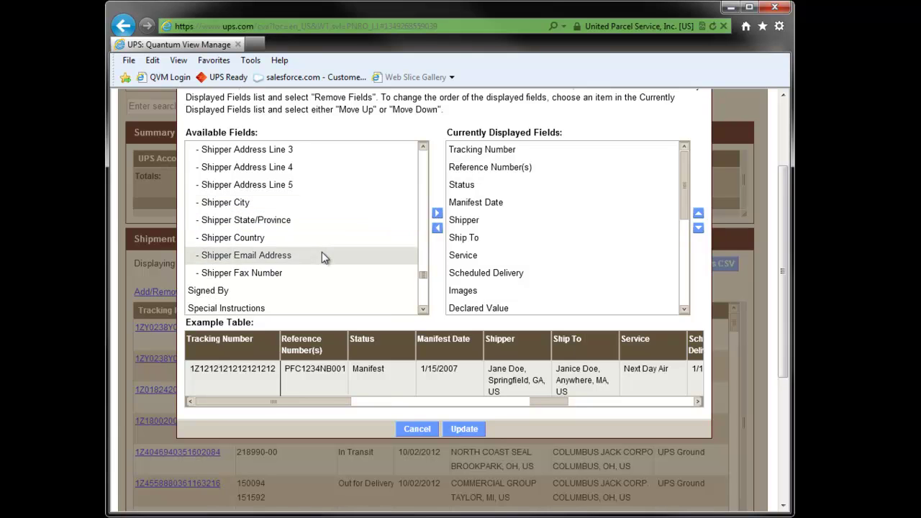
scroll(298, 292, down, 10)
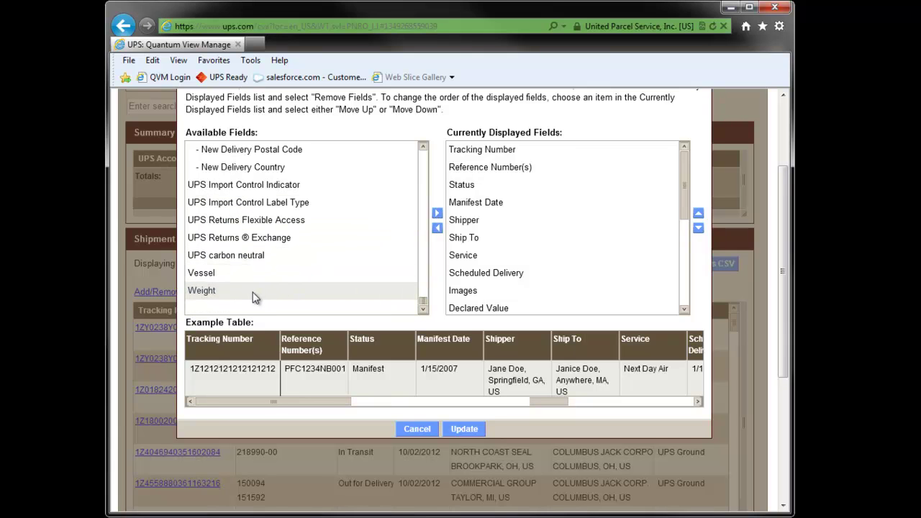
click(437, 214)
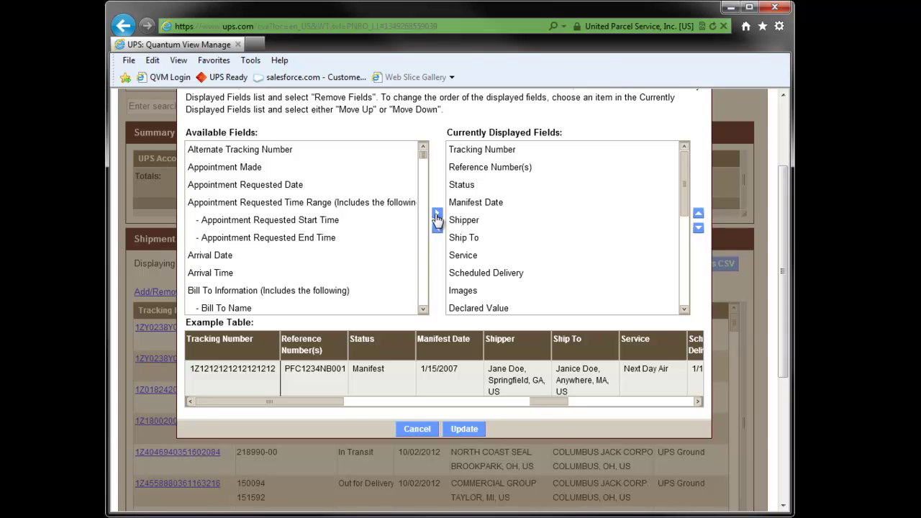
click(464, 430)
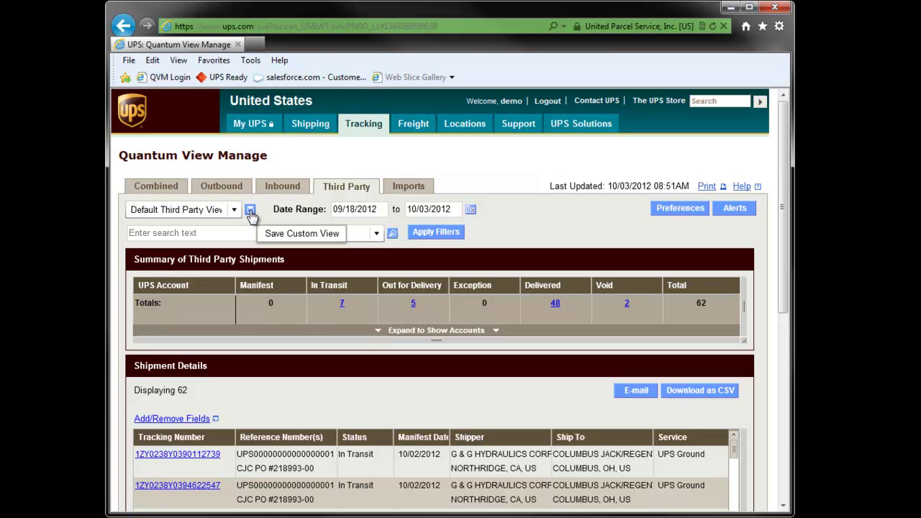
Save the current view as a custom view named "OzLINK 3rd Pty Export" and set it as the default Third Party view.
click(250, 209)
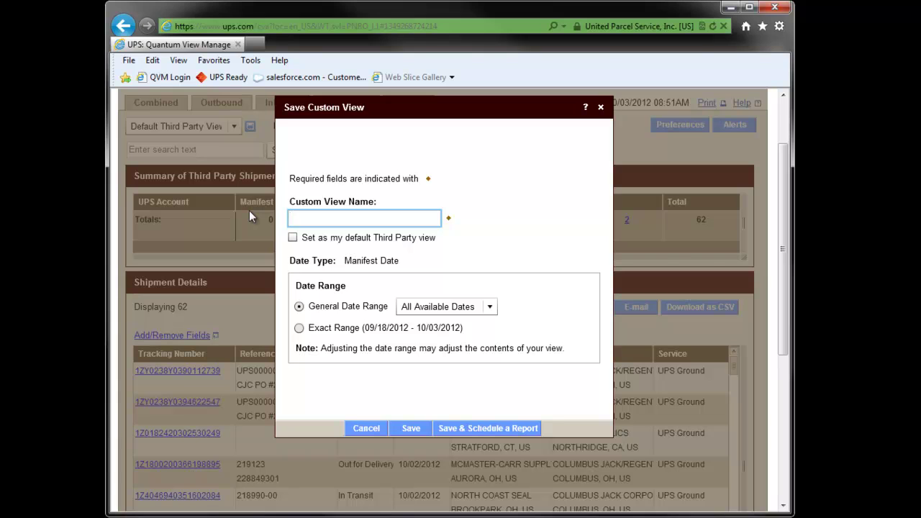
text(OzLINK 3rd Pty)
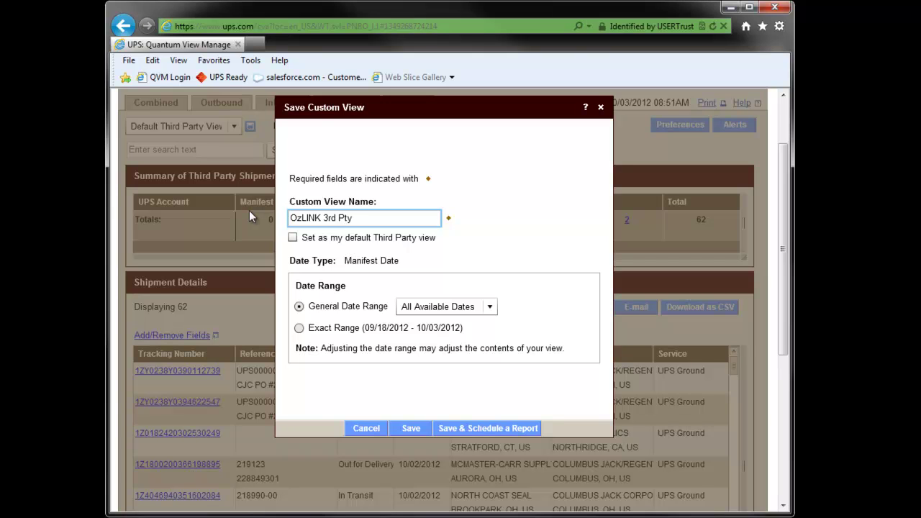
text( Export)
click(293, 239)
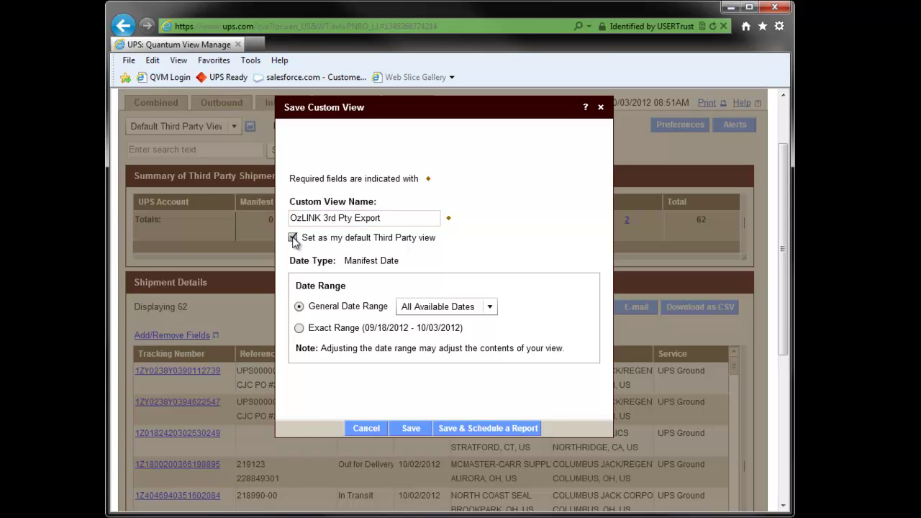
click(409, 428)
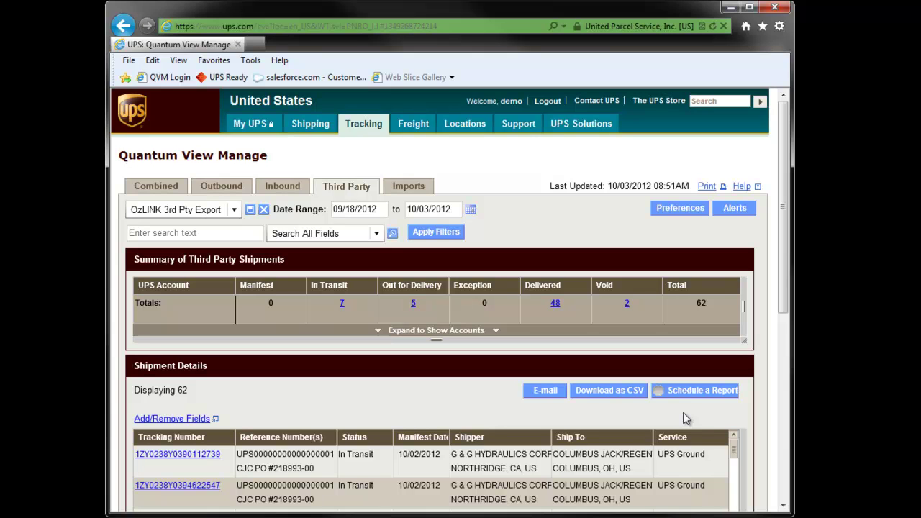
Download the third party shipment details as a CSV file and save it in the _QVM Files folder on drive C.
click(606, 396)
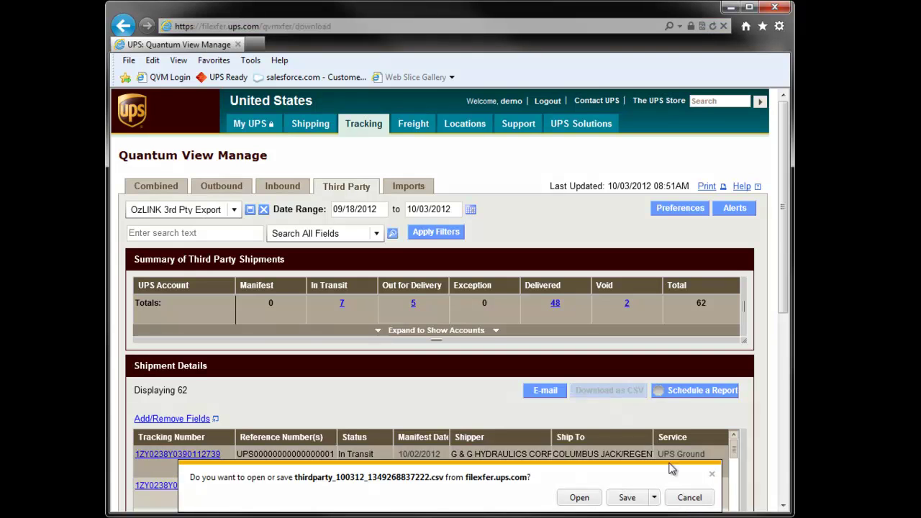
click(654, 501)
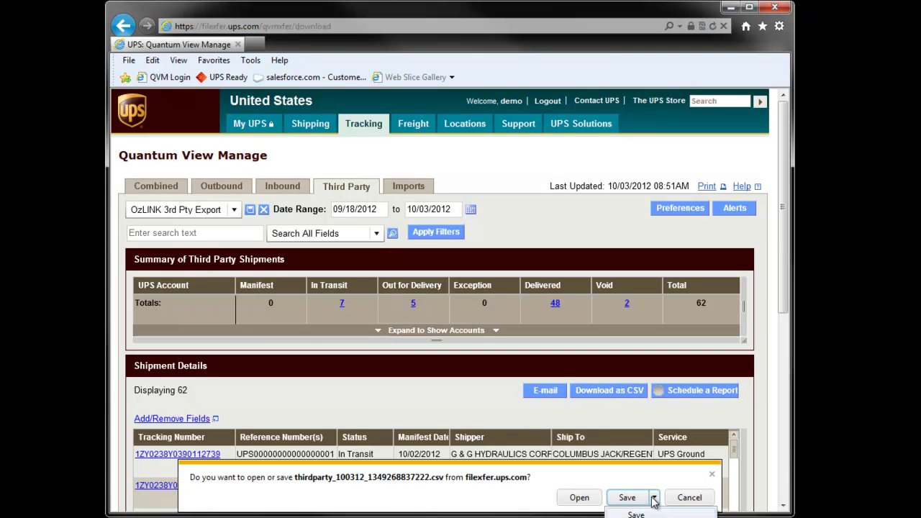
click(630, 515)
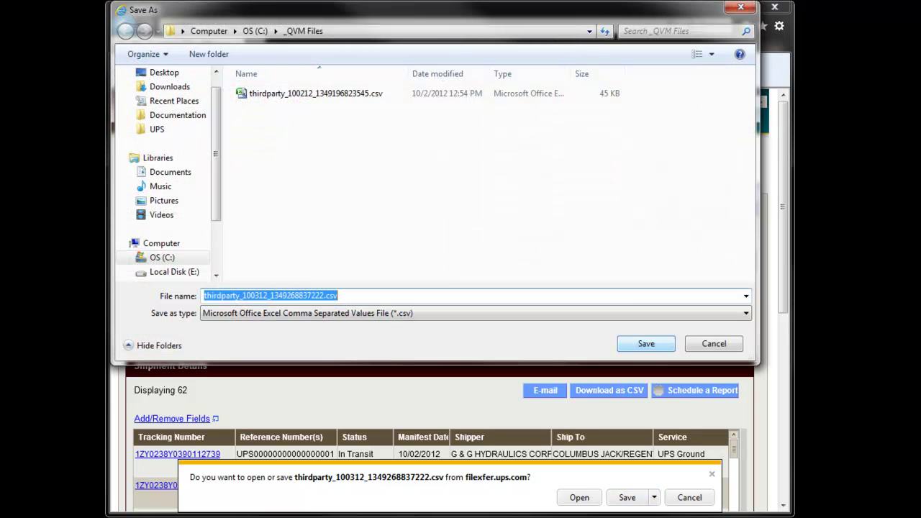
click(646, 345)
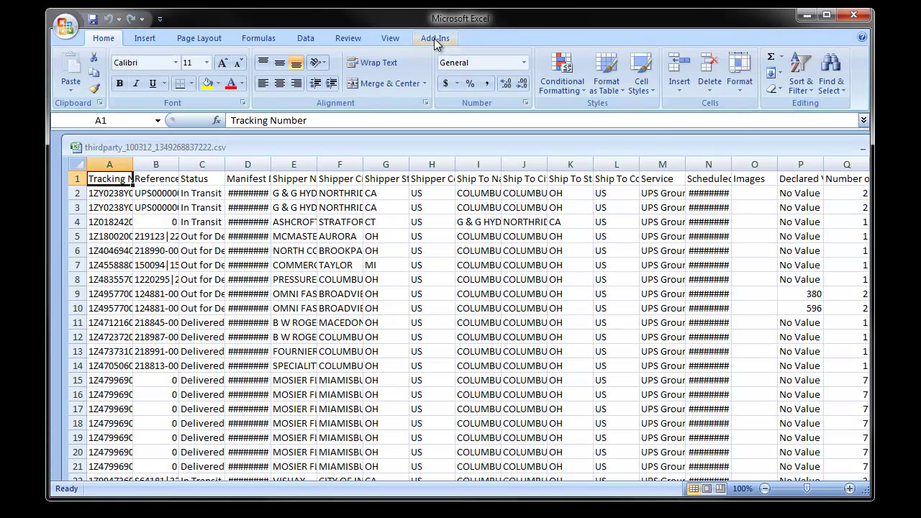
Create a new OzLINK layout style named "QVM Rating" and close the layout style list.
click(434, 39)
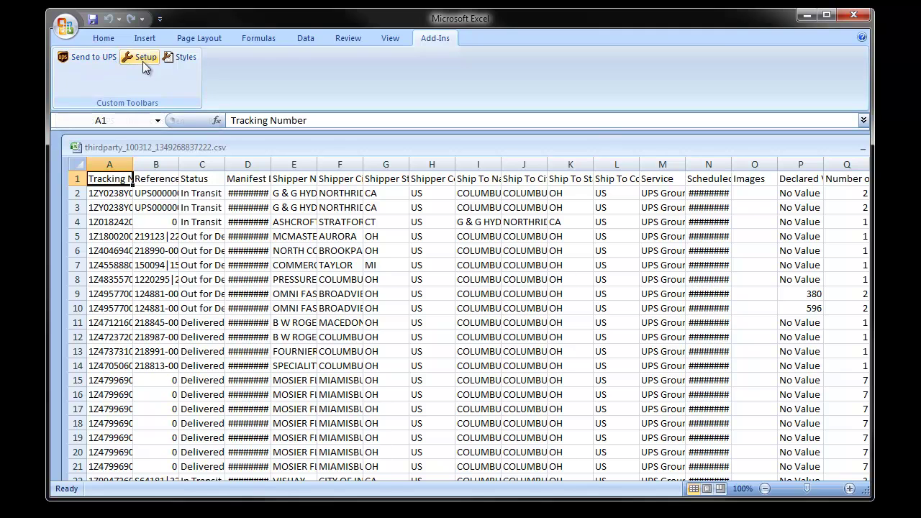
click(183, 59)
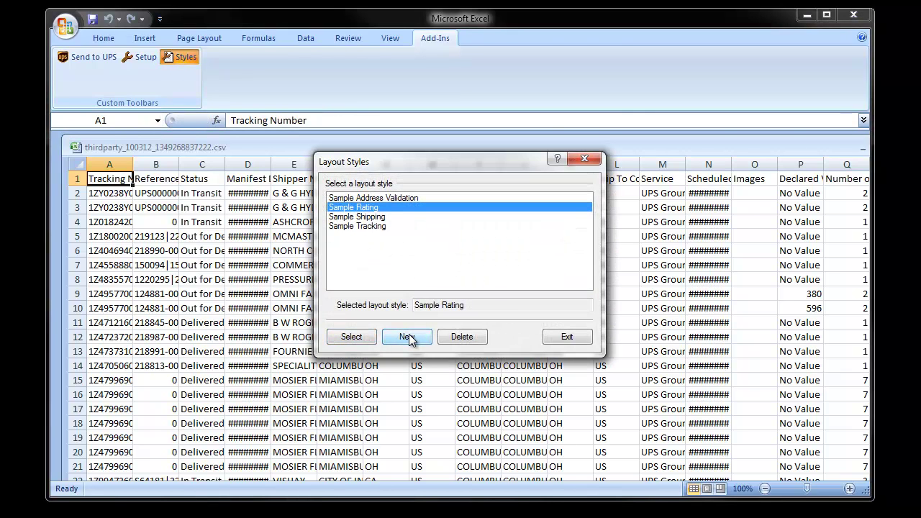
click(407, 337)
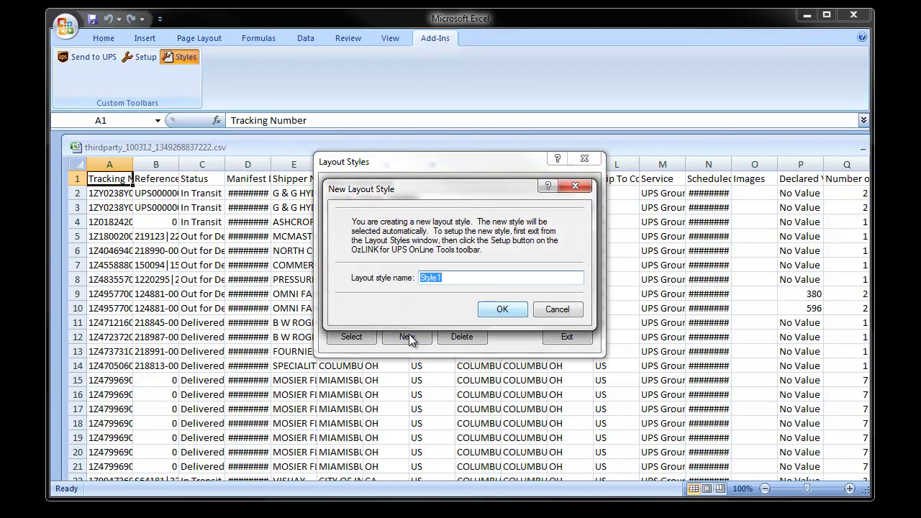
key(BackSpace)
text(QVM Rating)
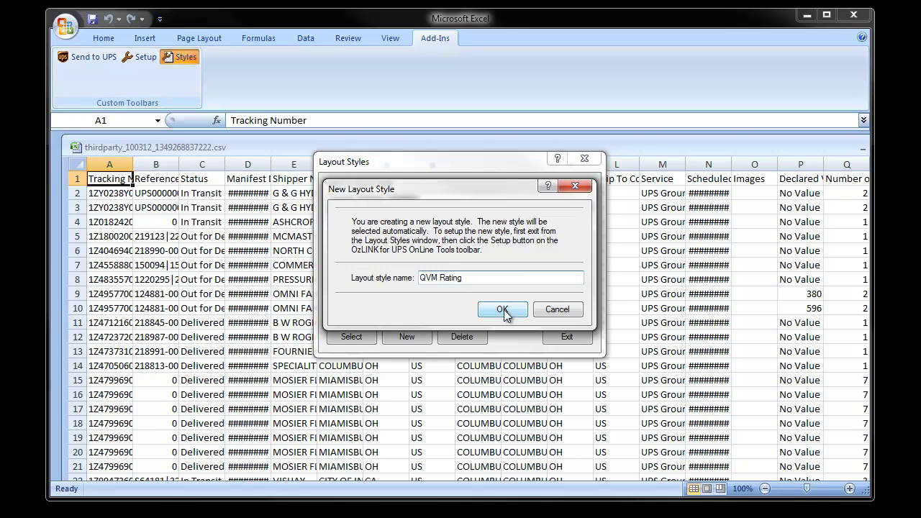
click(503, 312)
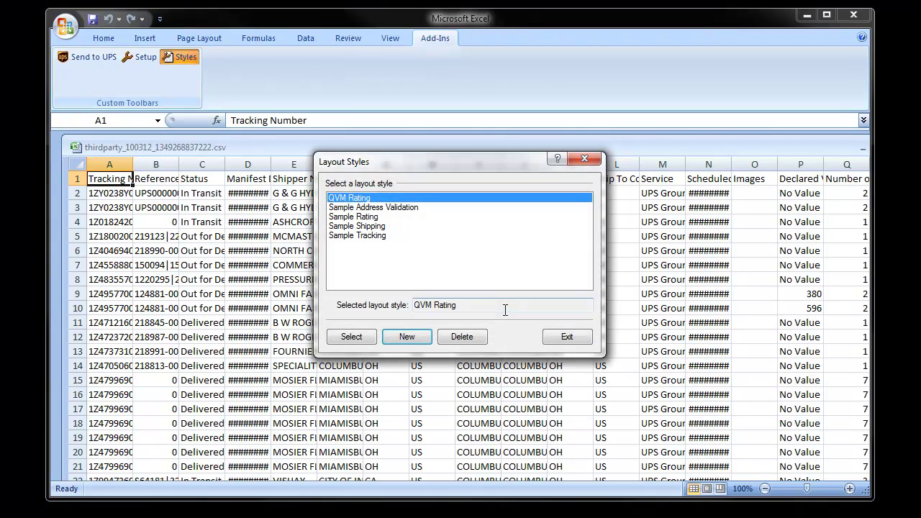
click(565, 338)
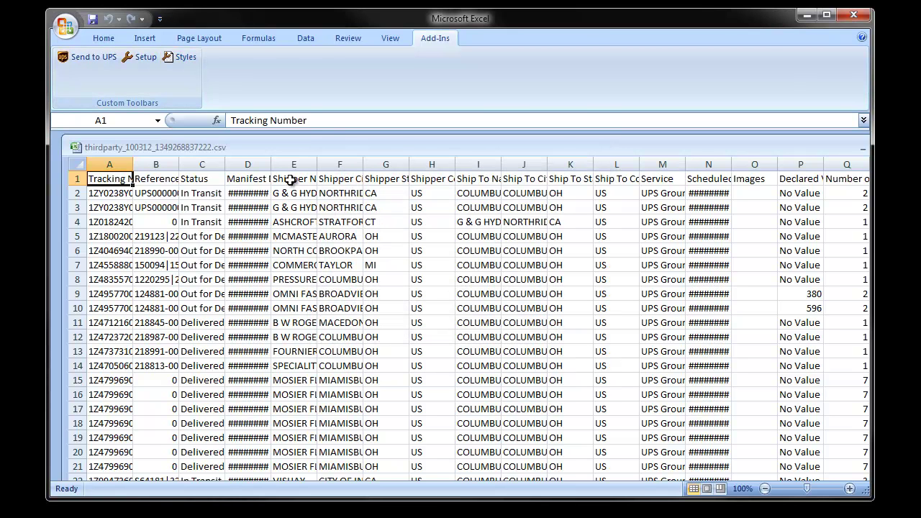
With the Shipper Name header cell selected, configure QVM Rating to rate packages instead of processing WorldShip shipments, and to automatically advance to and process the next row.
click(290, 180)
click(342, 181)
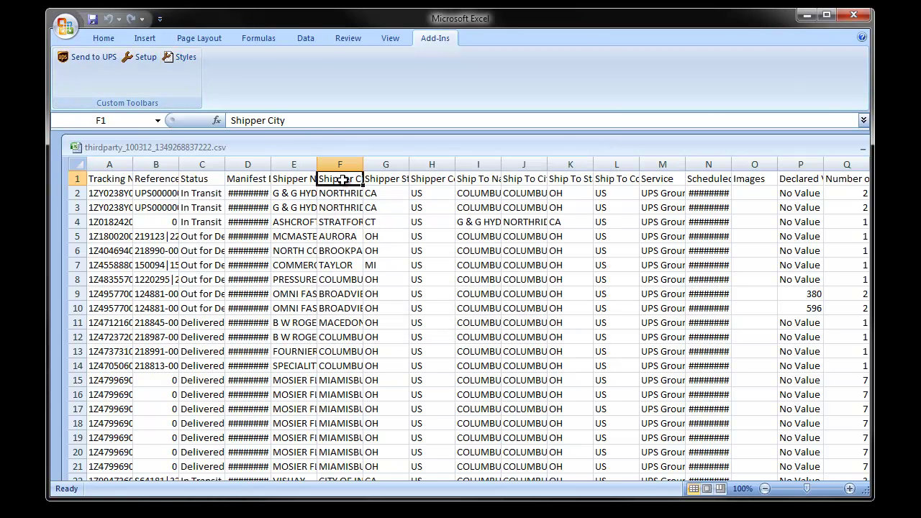
click(288, 180)
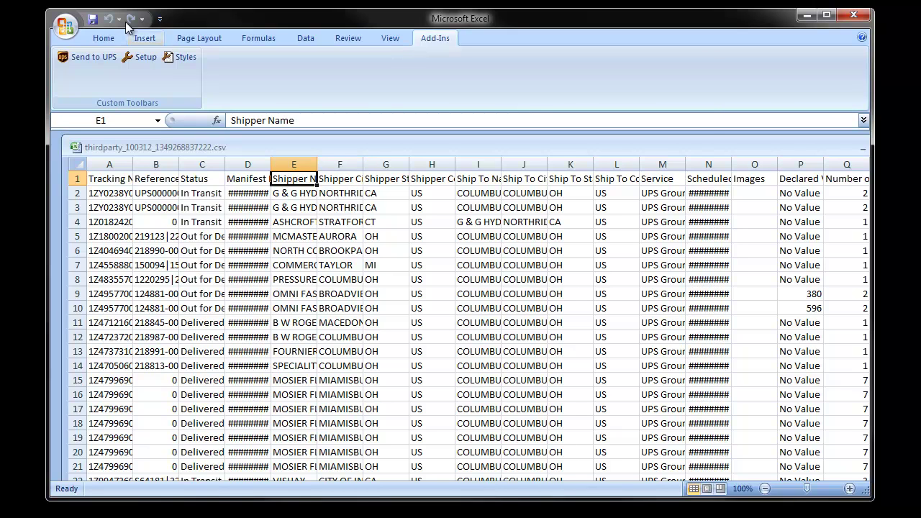
click(140, 57)
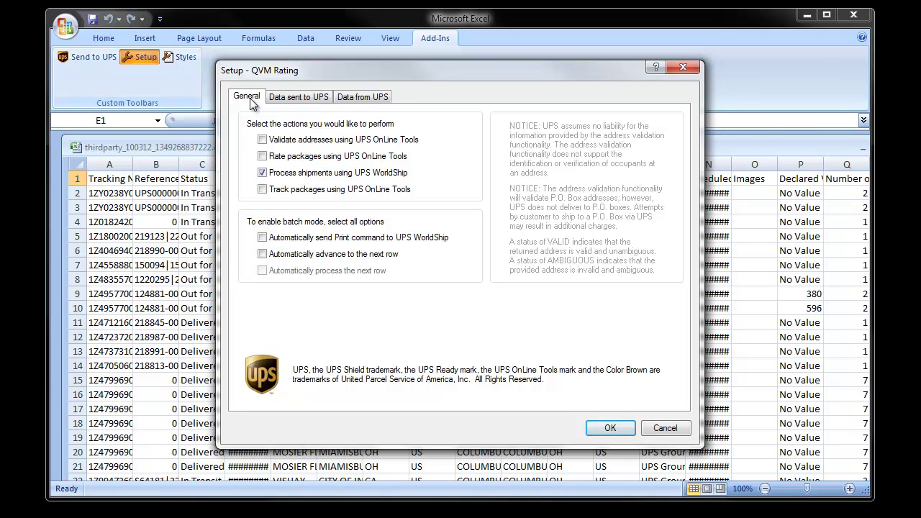
click(263, 157)
click(263, 174)
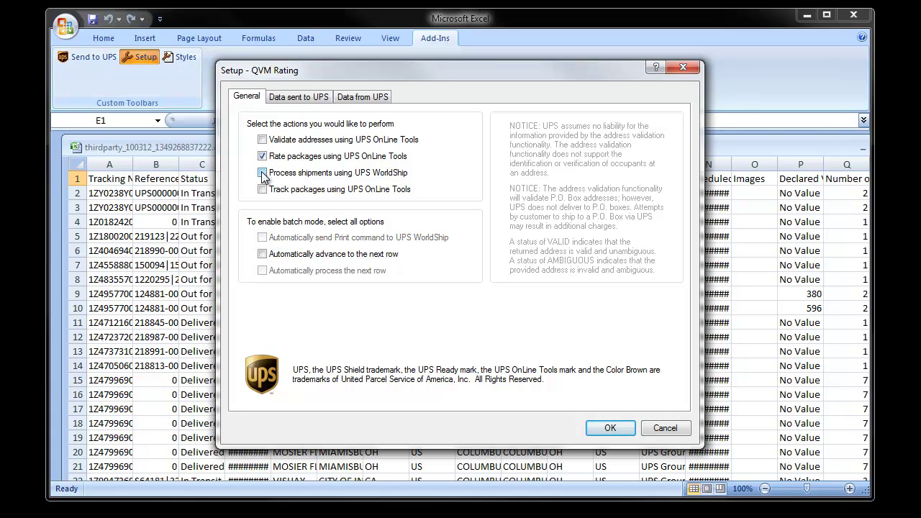
click(263, 255)
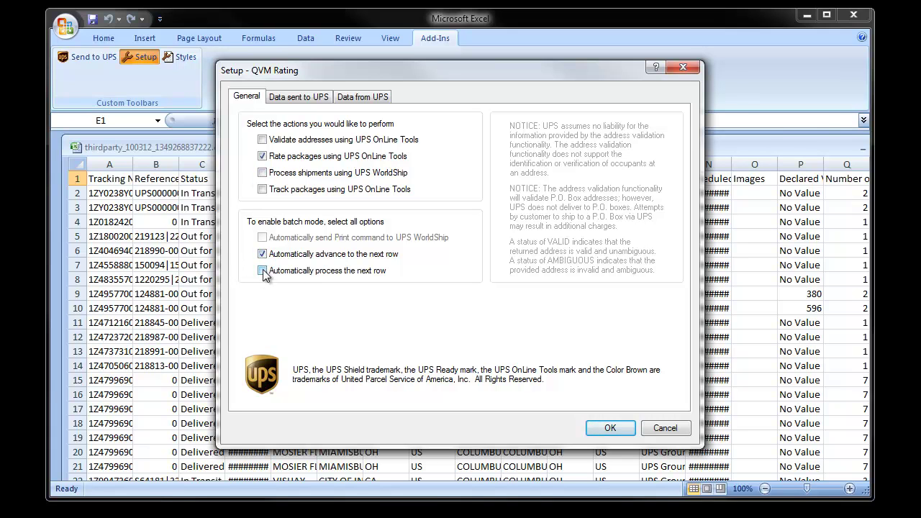
click(263, 271)
click(262, 156)
click(263, 157)
Select the Ship_To City_or_Town, StateProvinceCounty and Postal_Code, Package Weight and Shipment_Information Service_Type fields for the data sent to UPS.
click(298, 97)
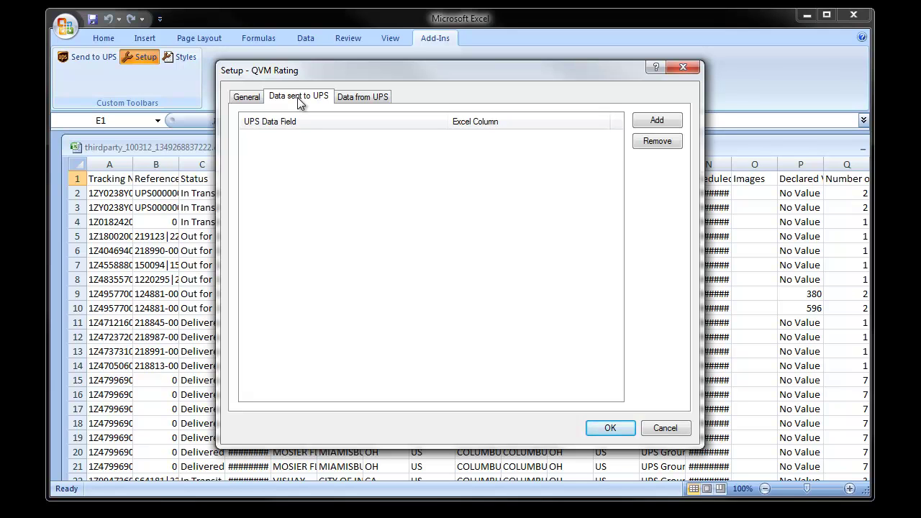
click(643, 127)
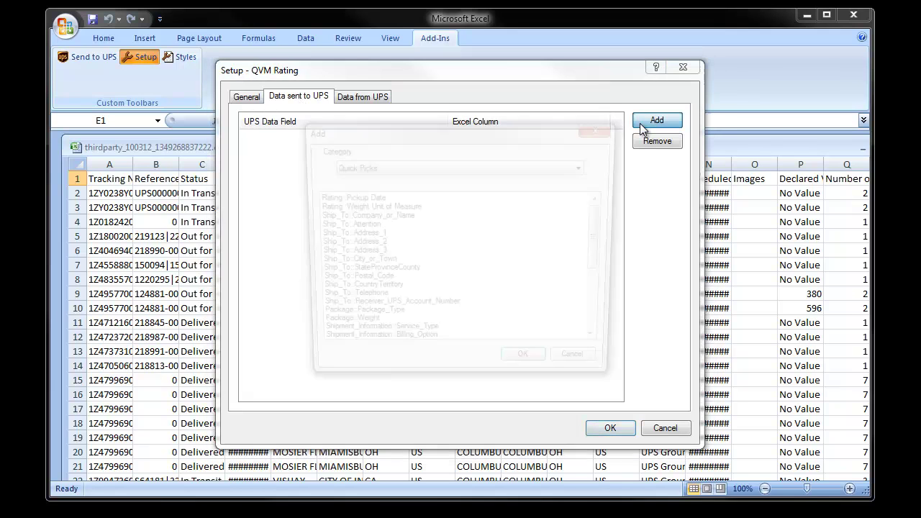
click(354, 263)
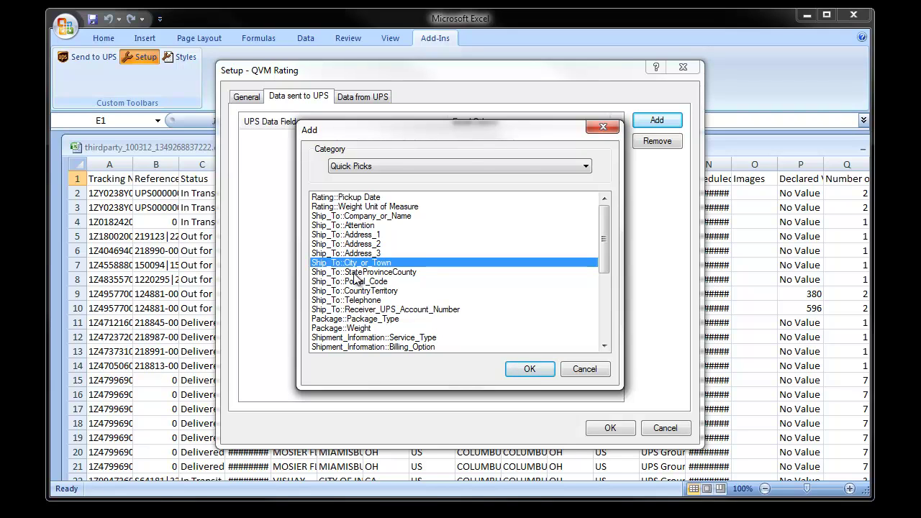
shift+click(354, 273)
shift+click(354, 282)
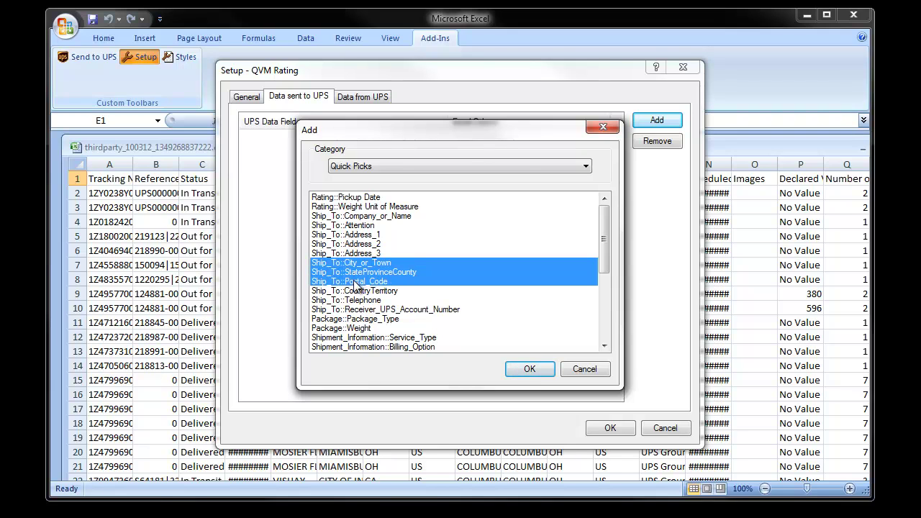
ctrl+click(356, 330)
ctrl+click(364, 339)
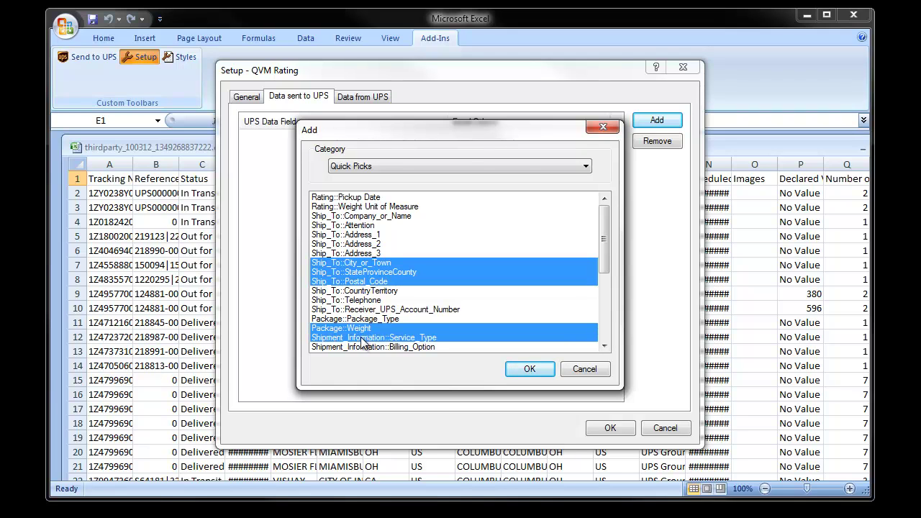
Extend the selection with Number_of_Packages, Declared_Value_Amount, Length, Width and Height, and add all selected fields to the data sent to UPS.
click(604, 347)
click(605, 346)
click(604, 345)
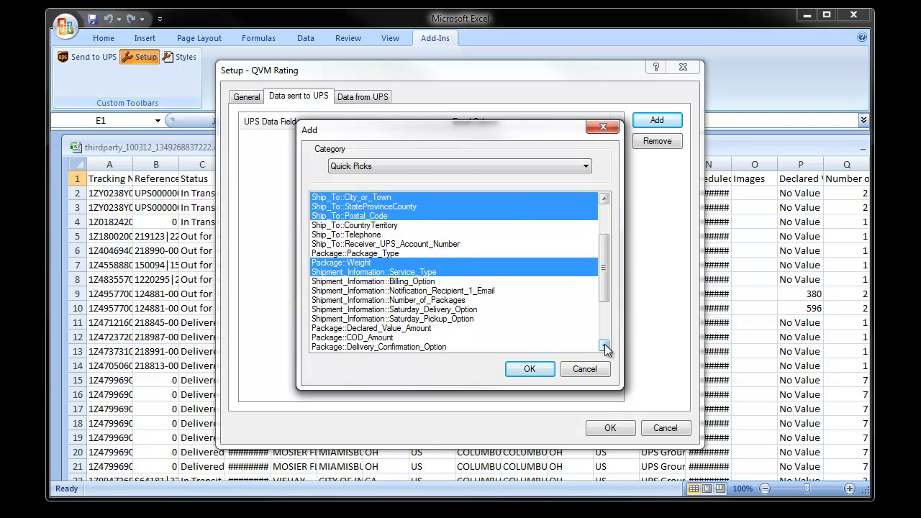
click(605, 345)
click(604, 345)
click(604, 345)
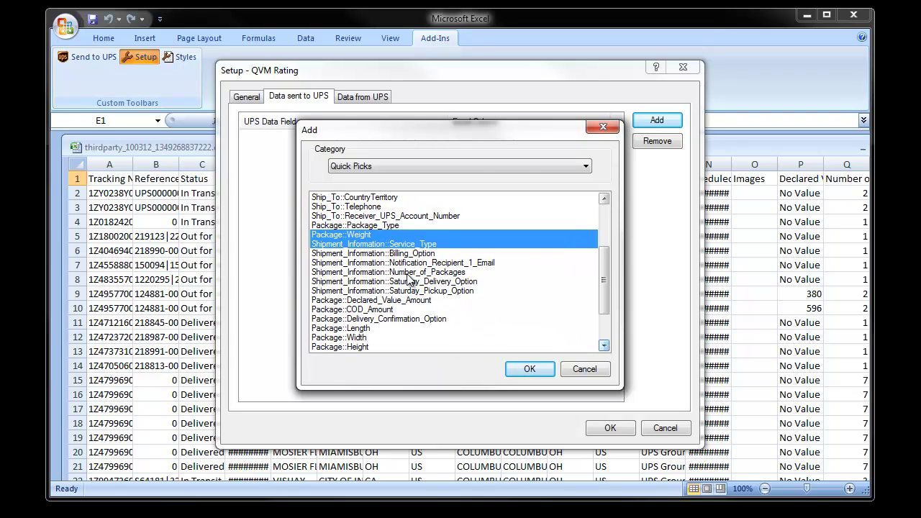
ctrl+click(407, 273)
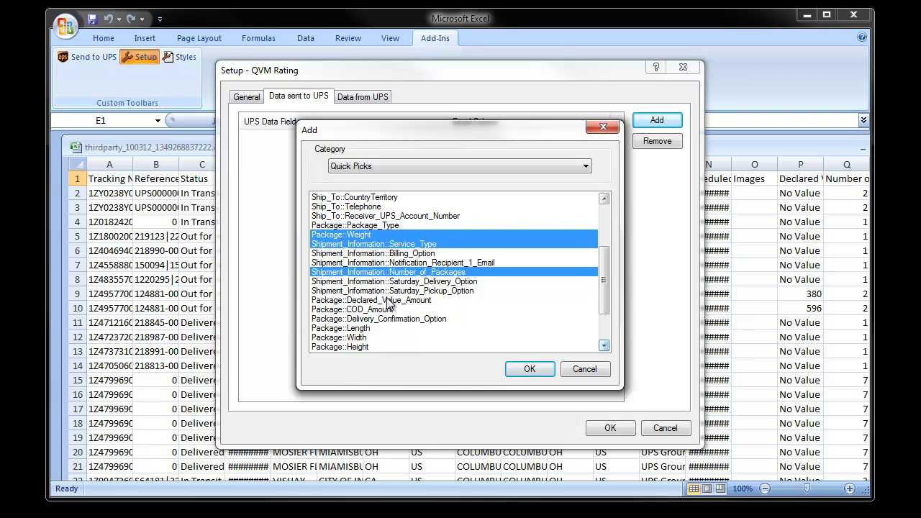
ctrl+click(388, 301)
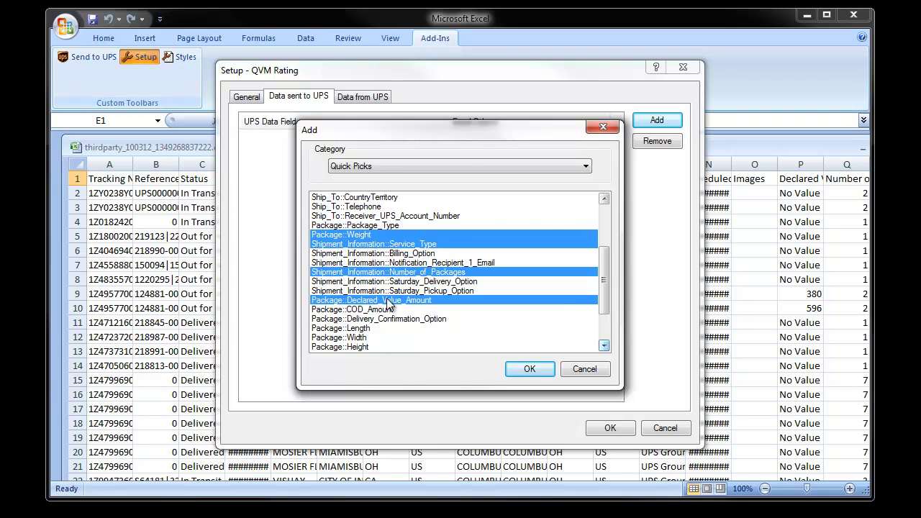
ctrl+click(358, 328)
ctrl+click(357, 338)
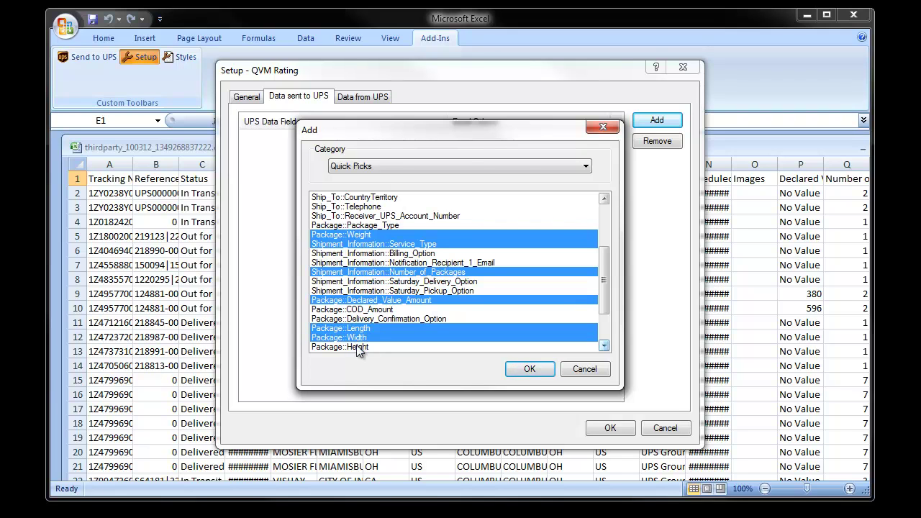
ctrl+click(358, 346)
scroll(357, 346, down, 1)
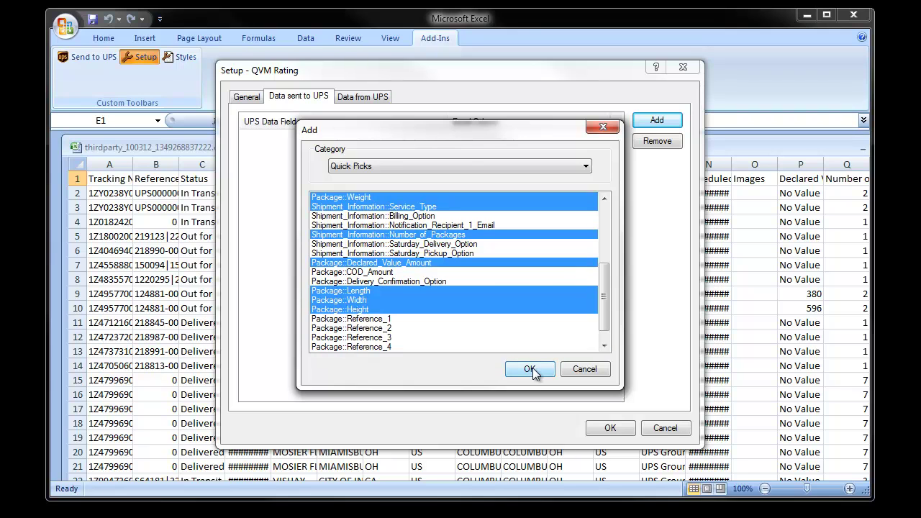
click(533, 371)
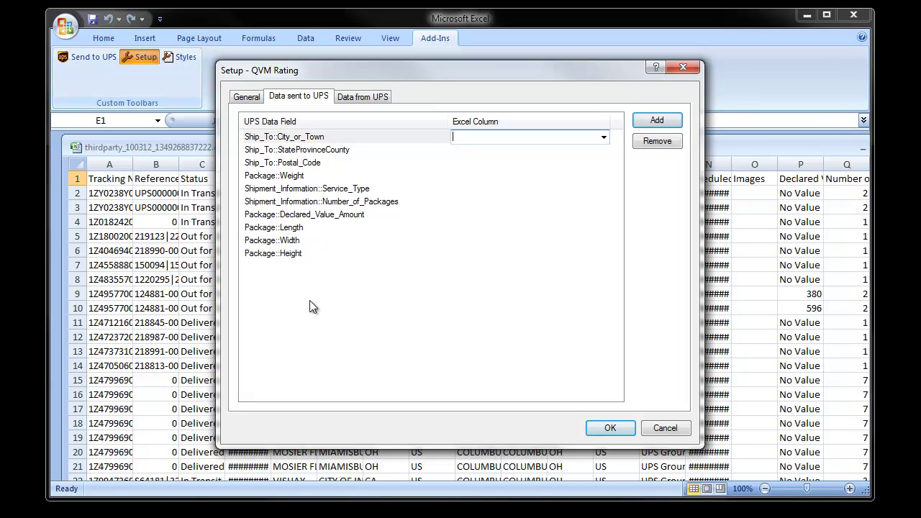
Map Ship_To City_or_Town to F - Shipper City, StateProvinceCounty to K - Ship To State/Province, and Postal_Code to U - Ship To Postal Code.
click(604, 138)
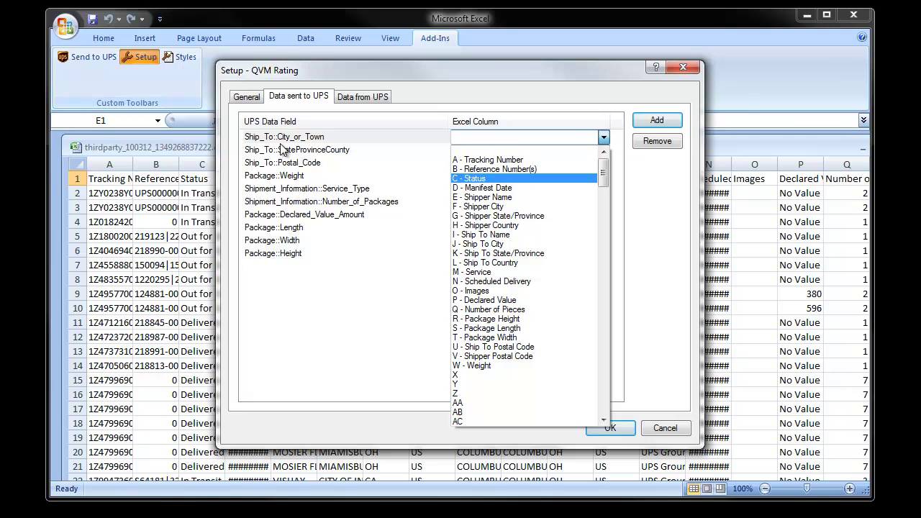
click(487, 206)
click(604, 151)
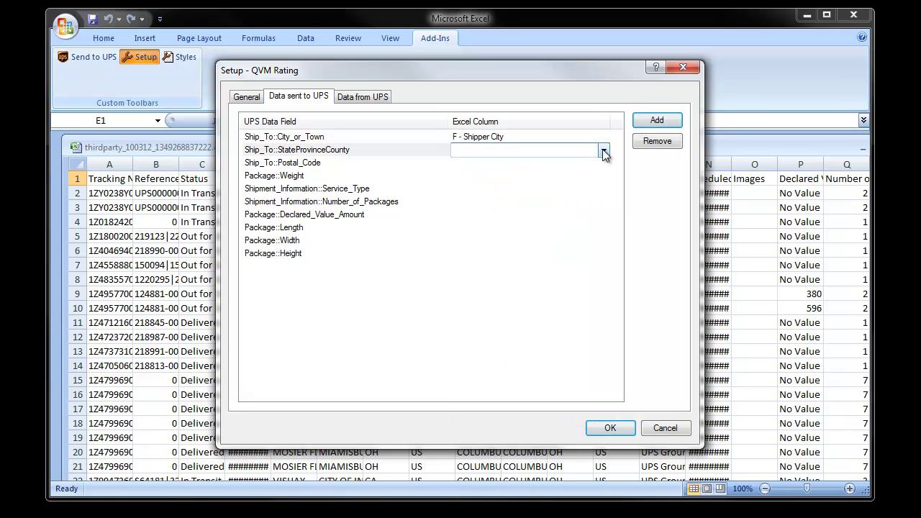
click(604, 152)
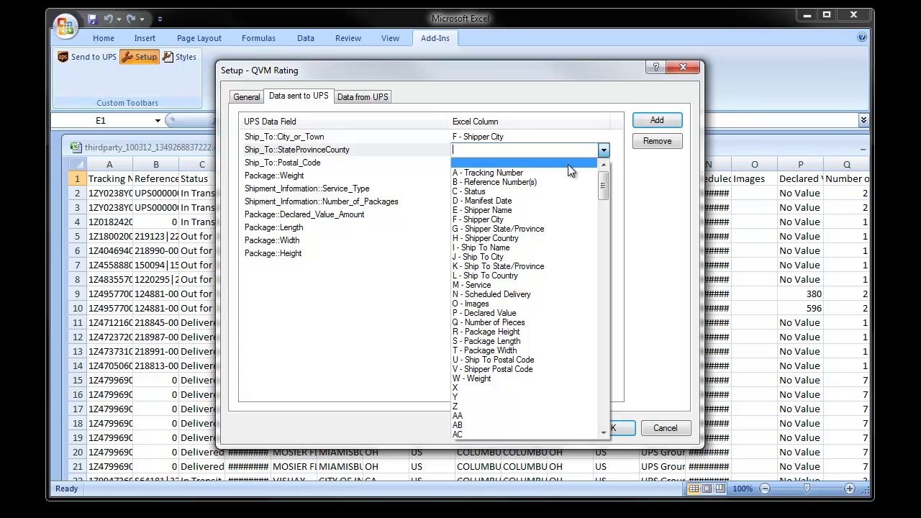
click(491, 267)
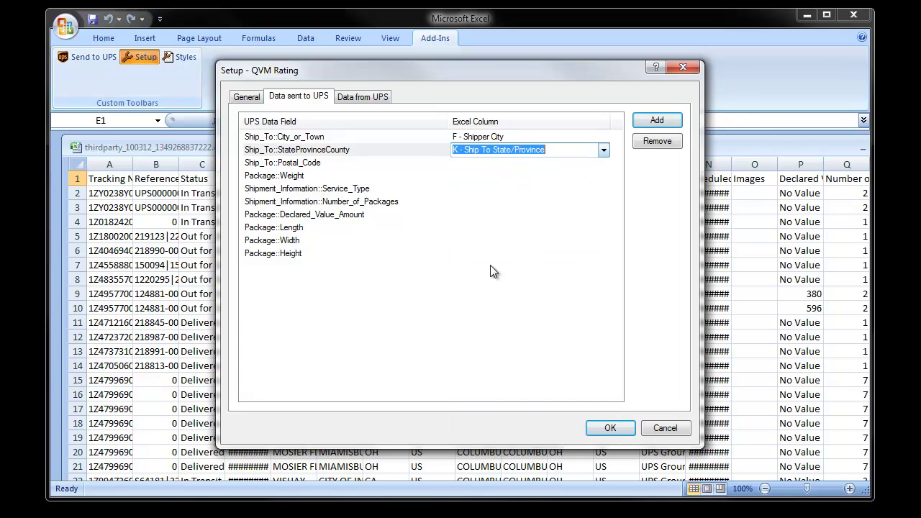
click(472, 165)
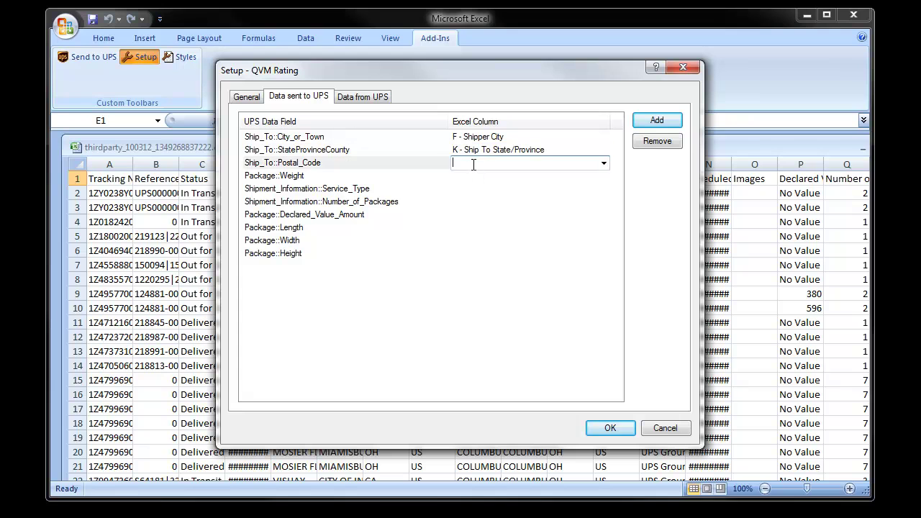
click(604, 164)
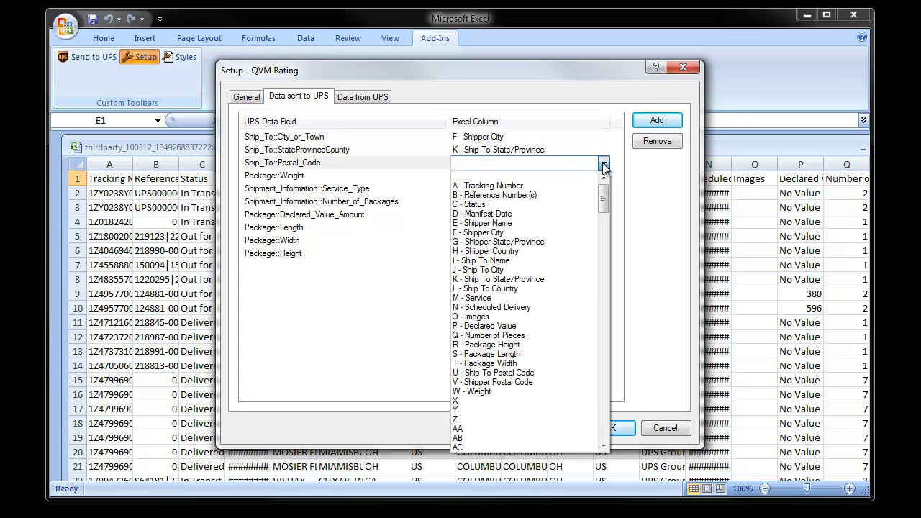
click(497, 373)
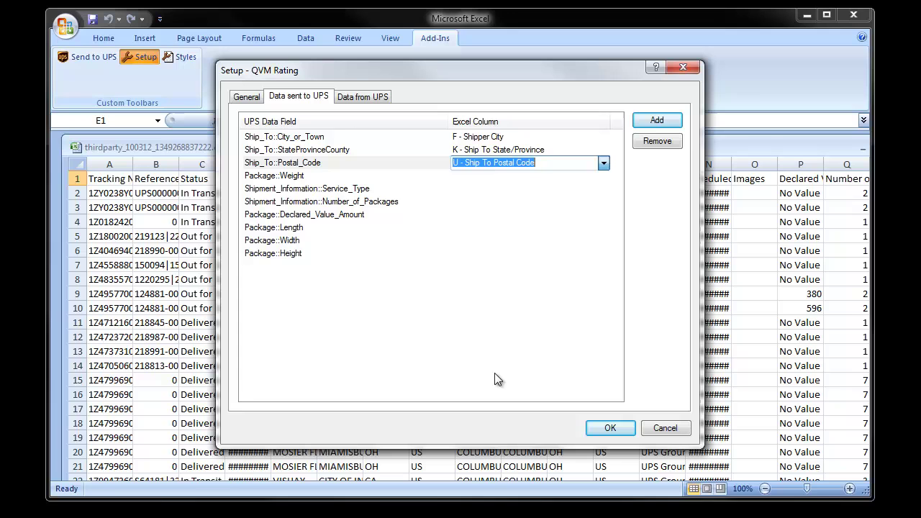
Map Weight to column W, Service_Type to M, Number_of_Packages to Q, Declared_Value_Amount to P, Length to S, Width to T and Height to R.
click(465, 177)
click(604, 177)
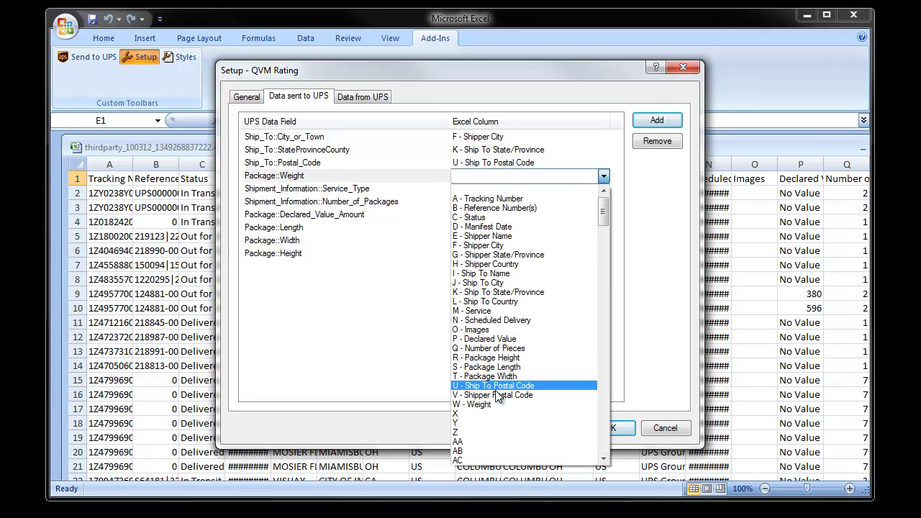
click(489, 404)
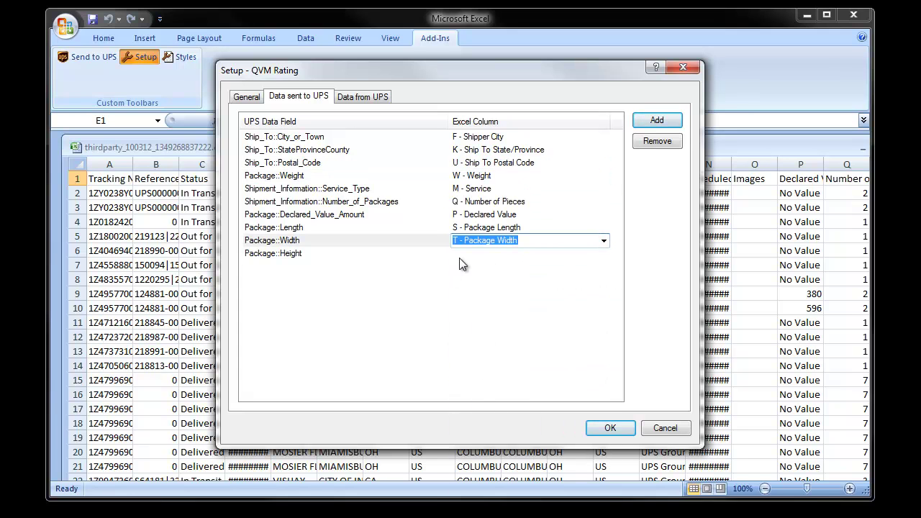
click(459, 255)
click(603, 254)
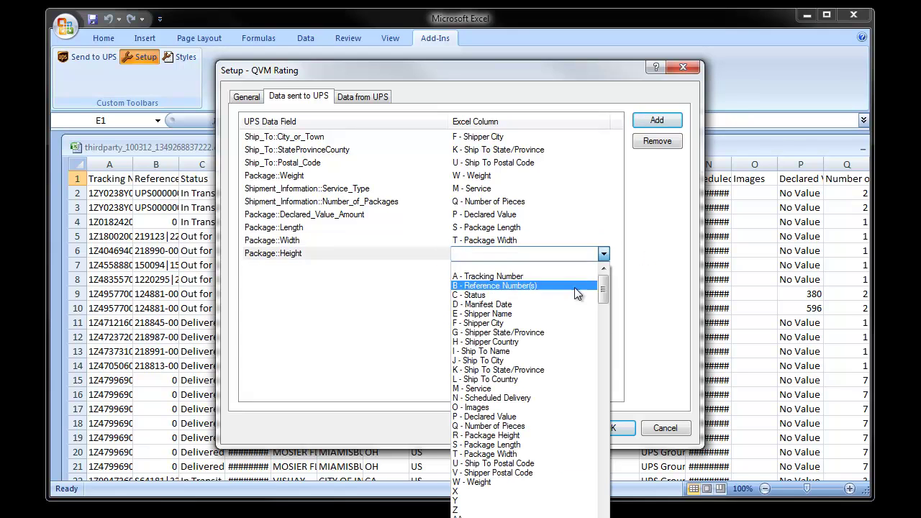
click(489, 436)
click(474, 320)
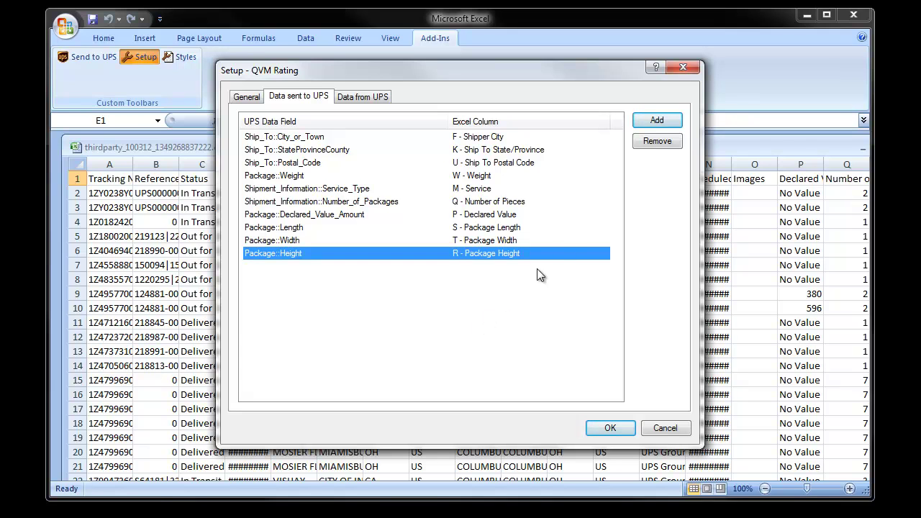
Add the Ship_From fields Postal_Code, City_or_Town and StateProvinceCounty to the data sent to UPS.
click(654, 122)
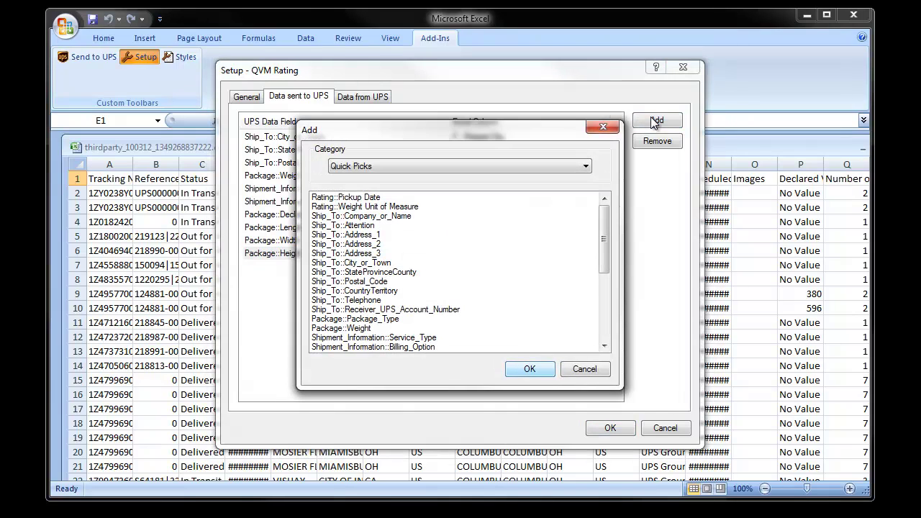
click(586, 168)
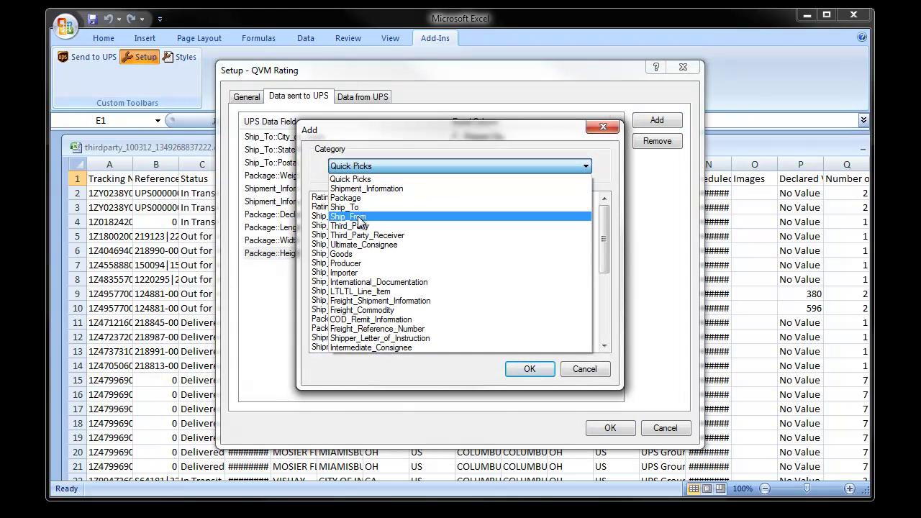
click(358, 217)
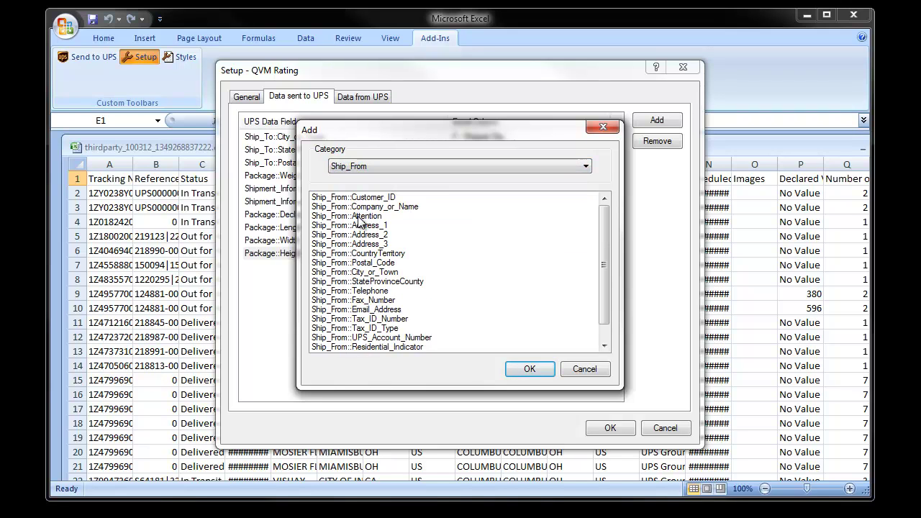
click(359, 264)
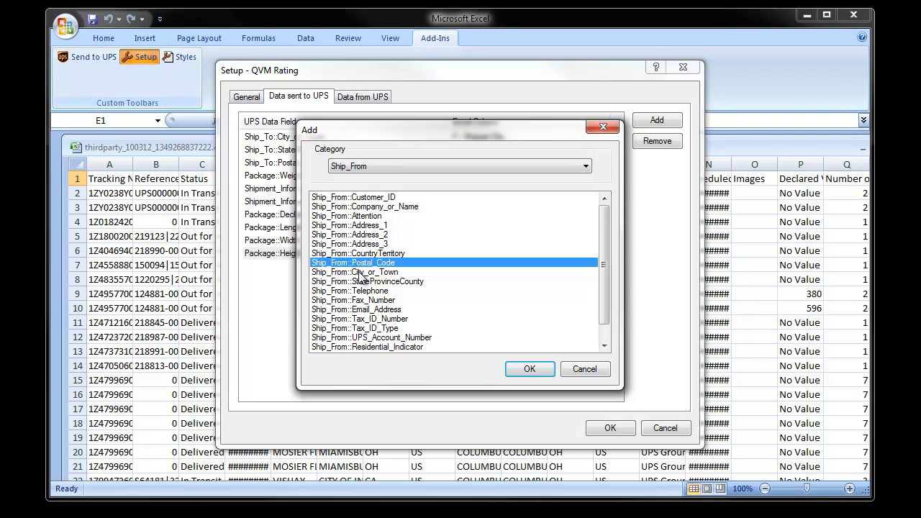
ctrl+click(359, 273)
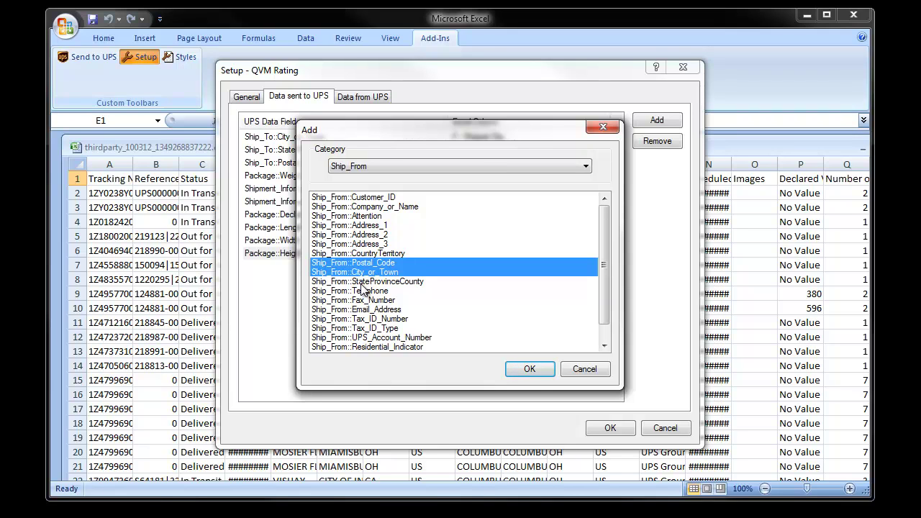
ctrl+click(362, 282)
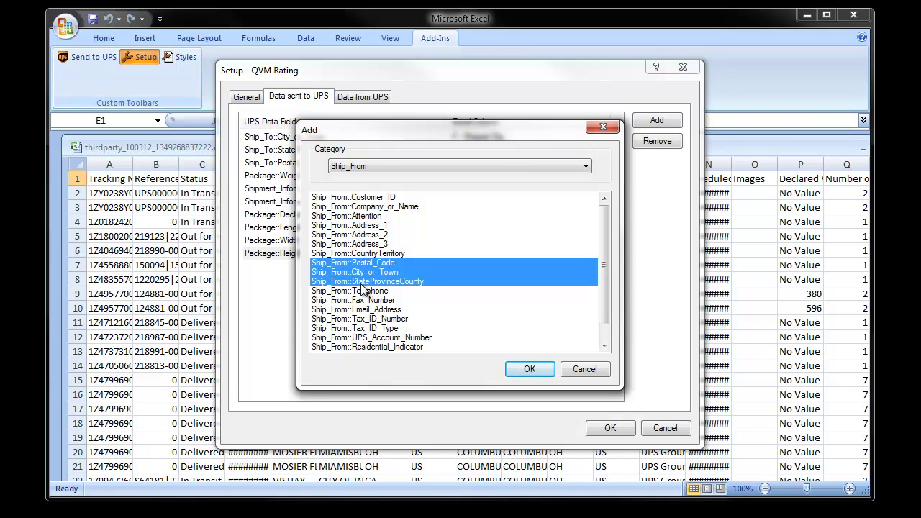
click(530, 370)
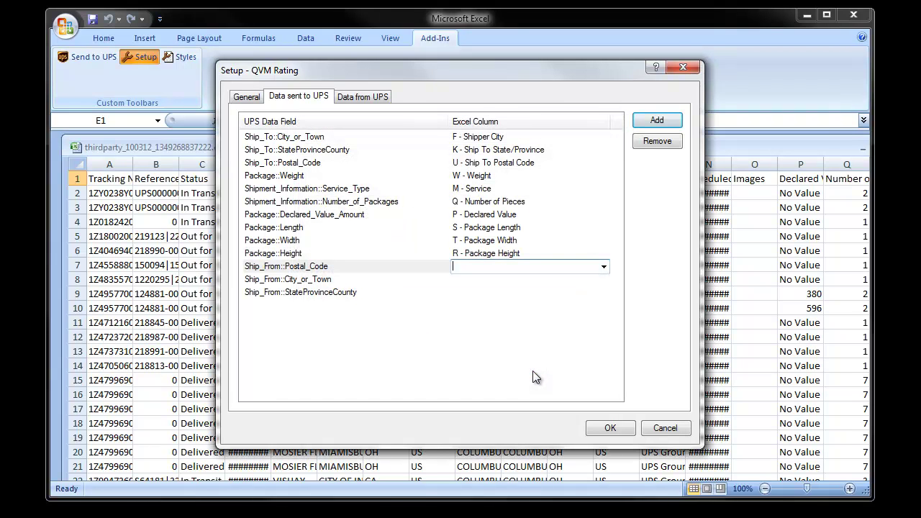
Map Ship_From Postal_Code to V - Shipper Postal Code, City_or_Town to F - Shipper City, and StateProvinceCounty to G - Shipper State/Province.
click(604, 267)
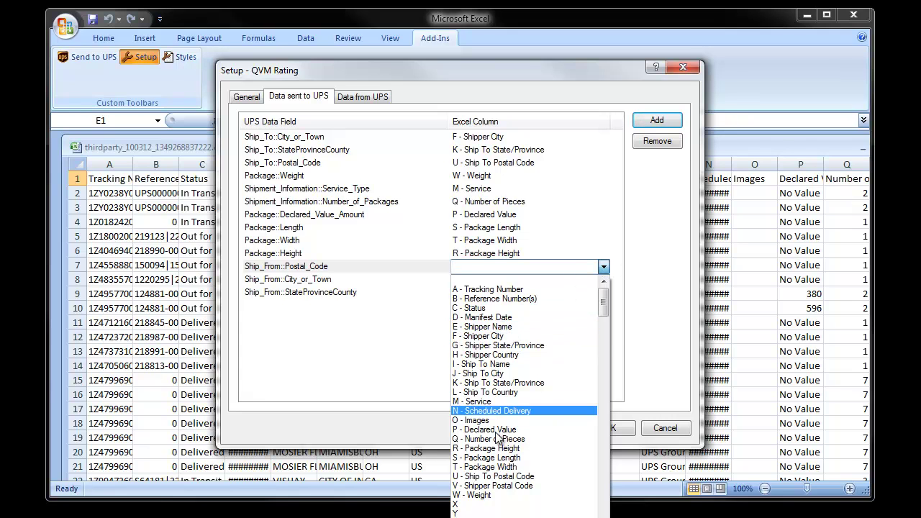
click(497, 486)
click(452, 278)
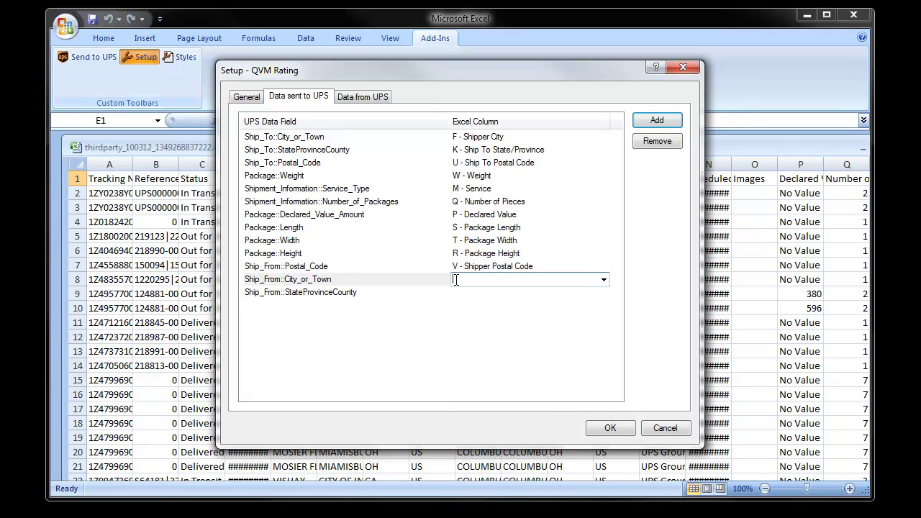
click(604, 280)
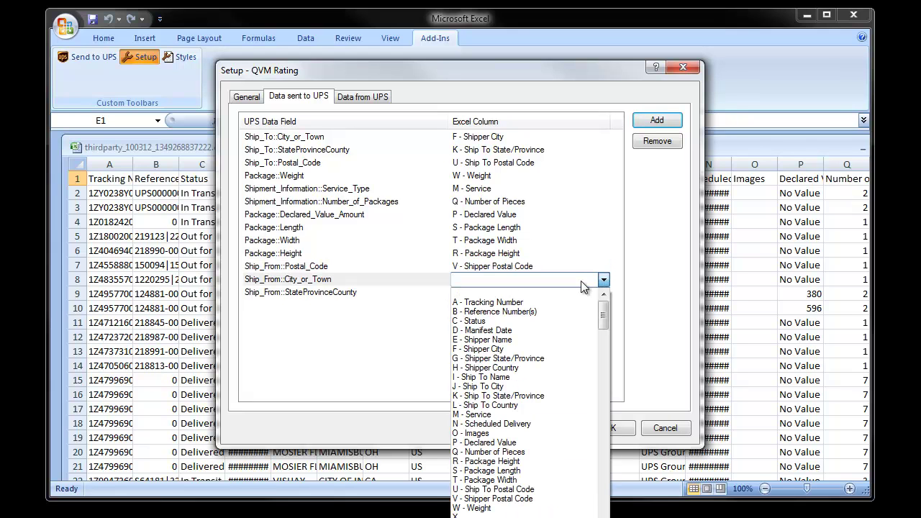
click(483, 352)
click(452, 292)
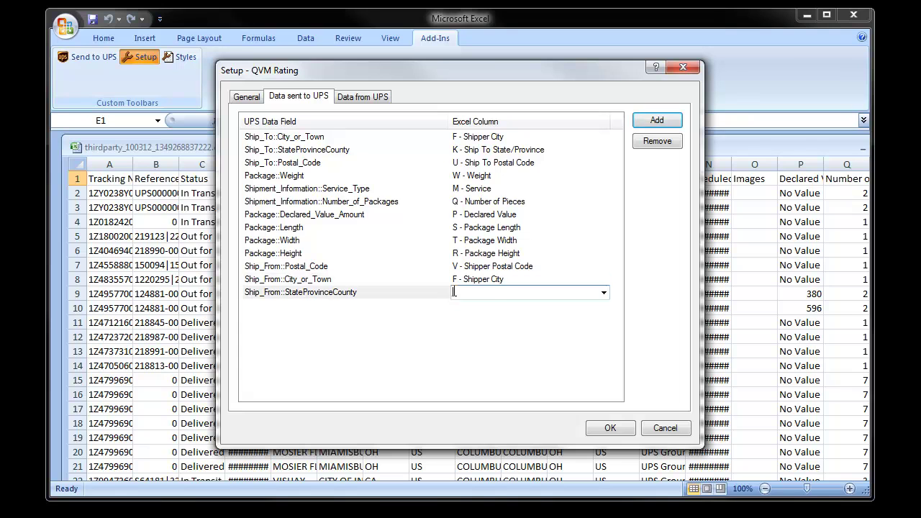
click(603, 292)
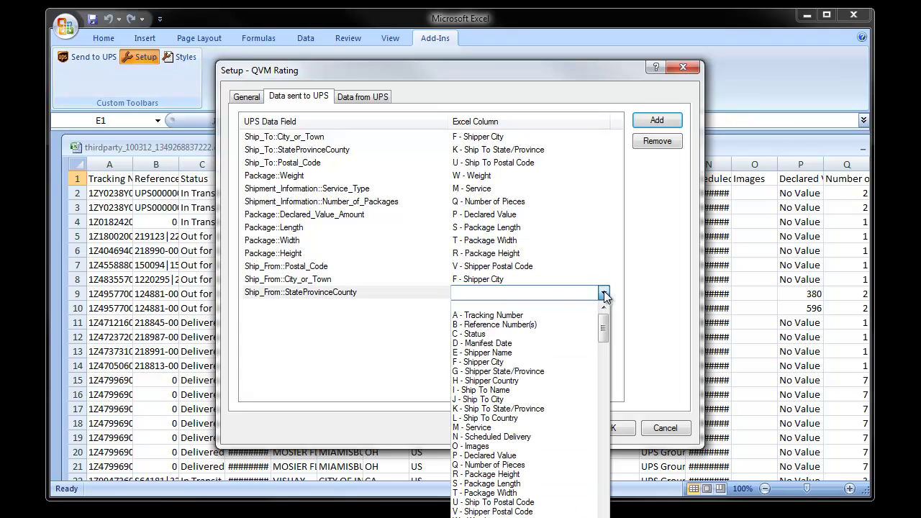
click(494, 371)
click(492, 374)
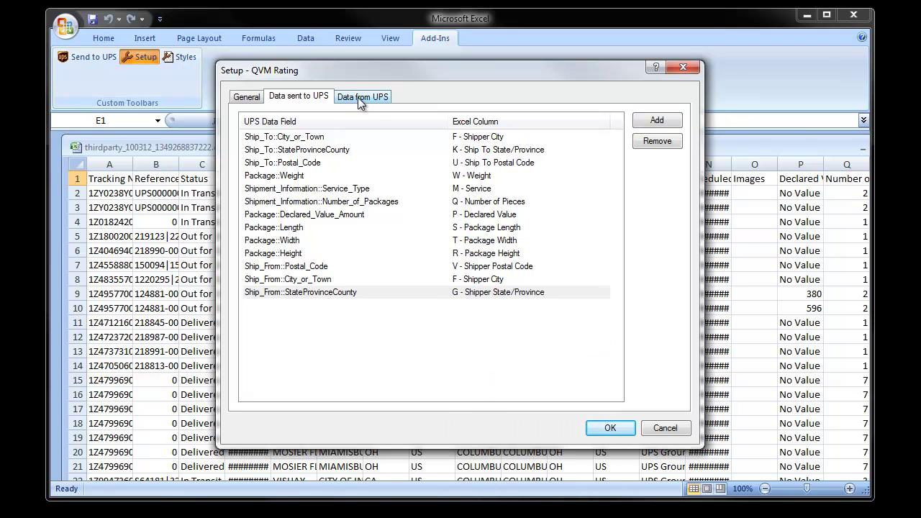
Add the Rating fields Published Rate, Negotiated Rate and Error to the data returned from UPS.
click(360, 98)
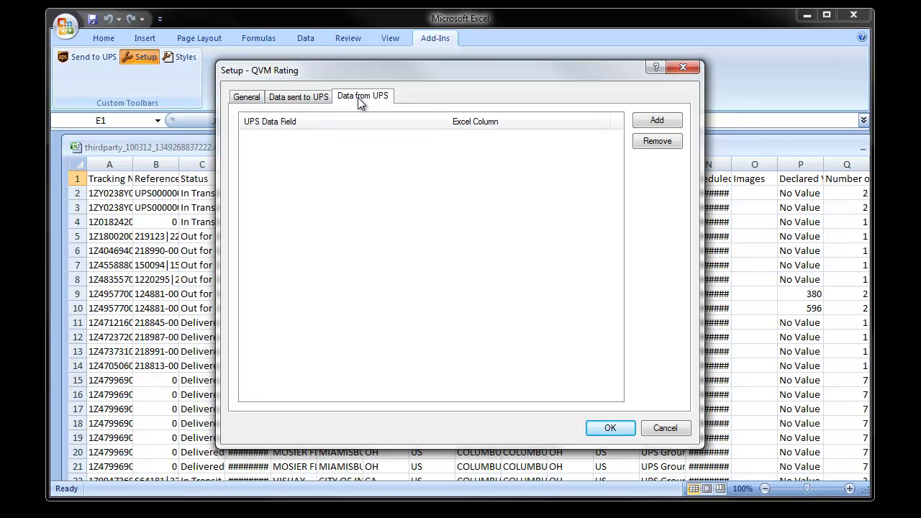
click(641, 120)
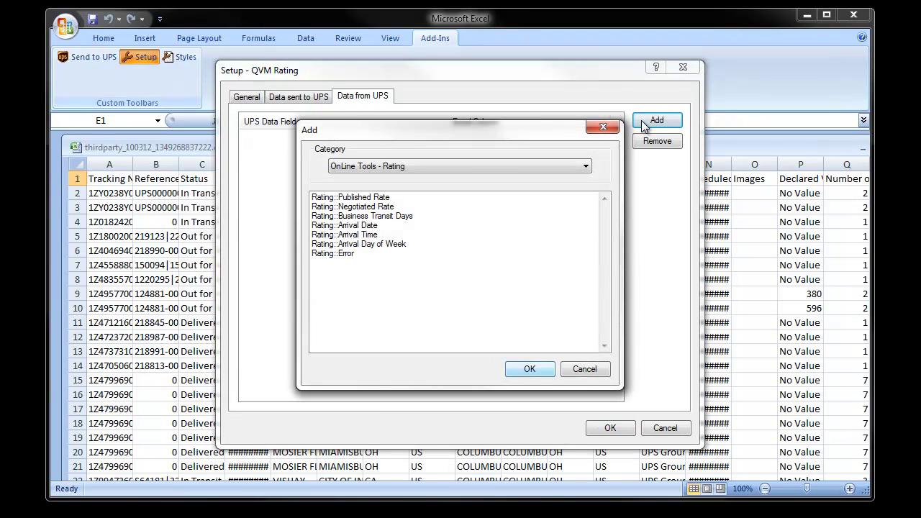
click(353, 198)
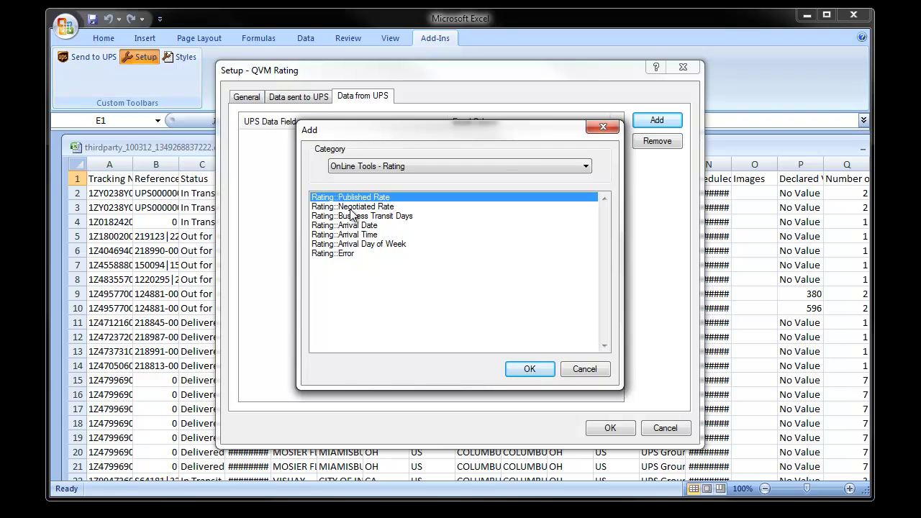
ctrl+click(351, 207)
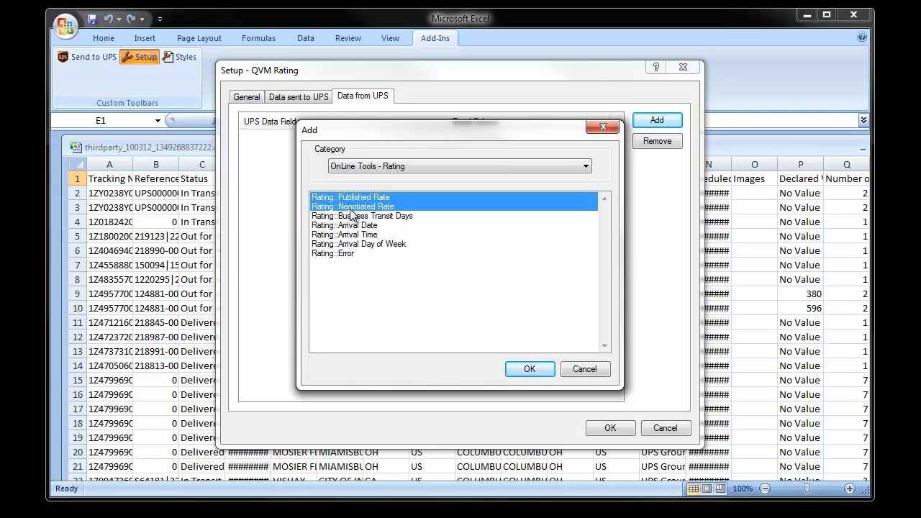
ctrl+click(339, 253)
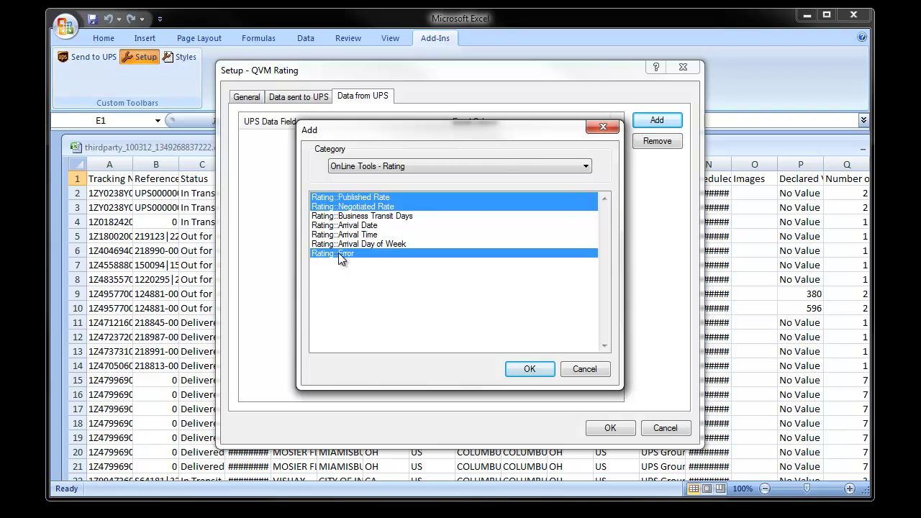
click(526, 371)
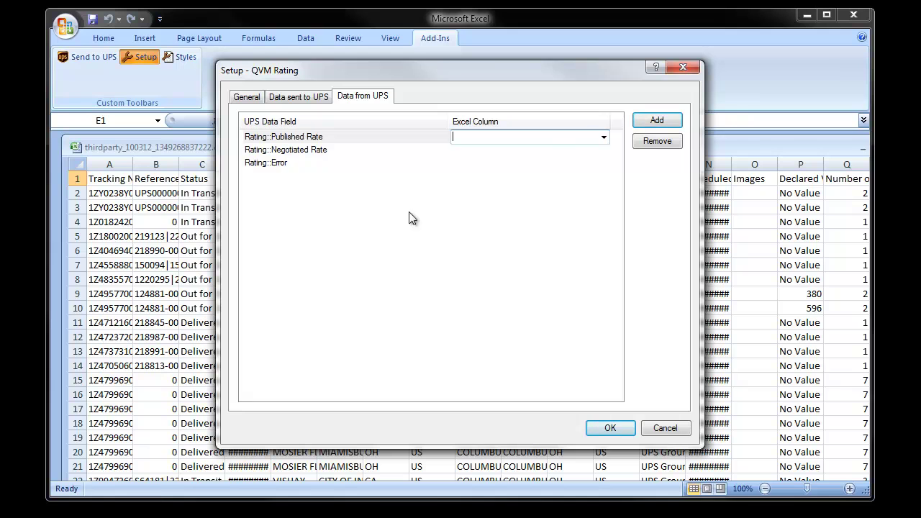
Map Published Rate to column X, Negotiated Rate to Y and Error to Z, and save the QVM Rating setup.
click(604, 139)
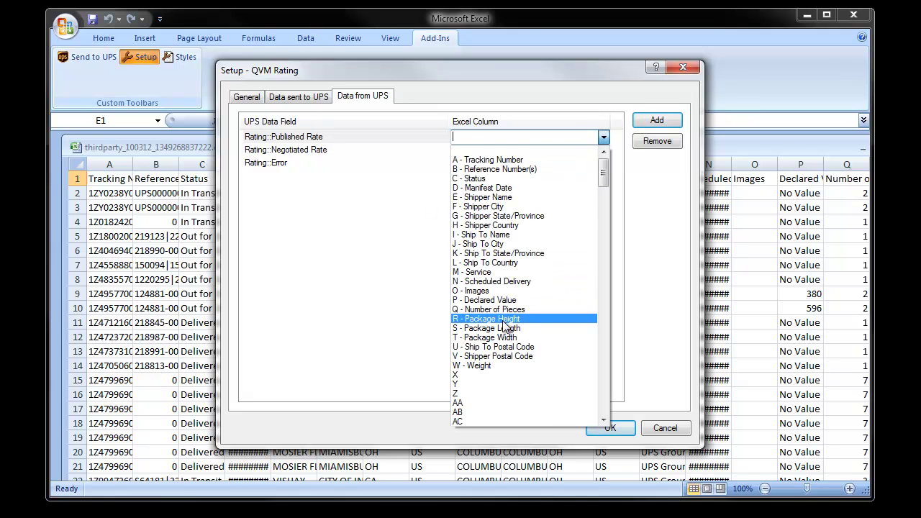
click(469, 374)
click(460, 162)
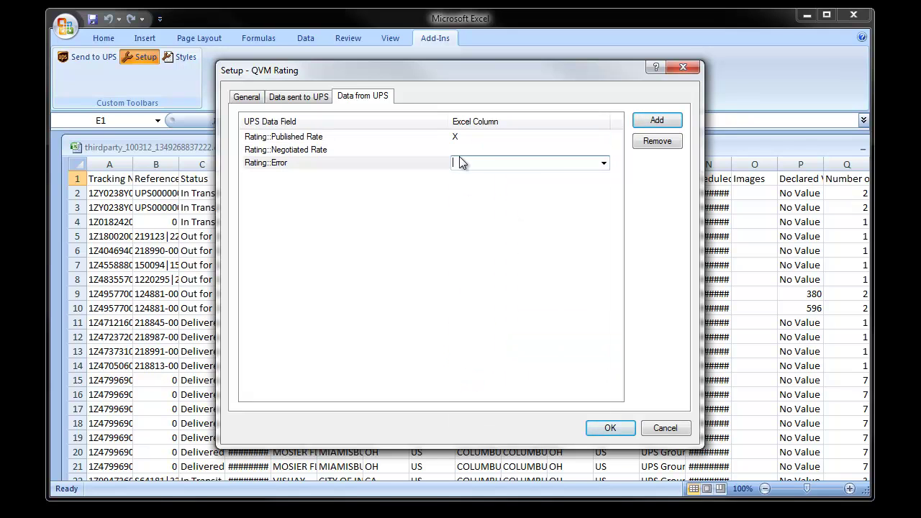
click(510, 150)
click(603, 151)
click(464, 395)
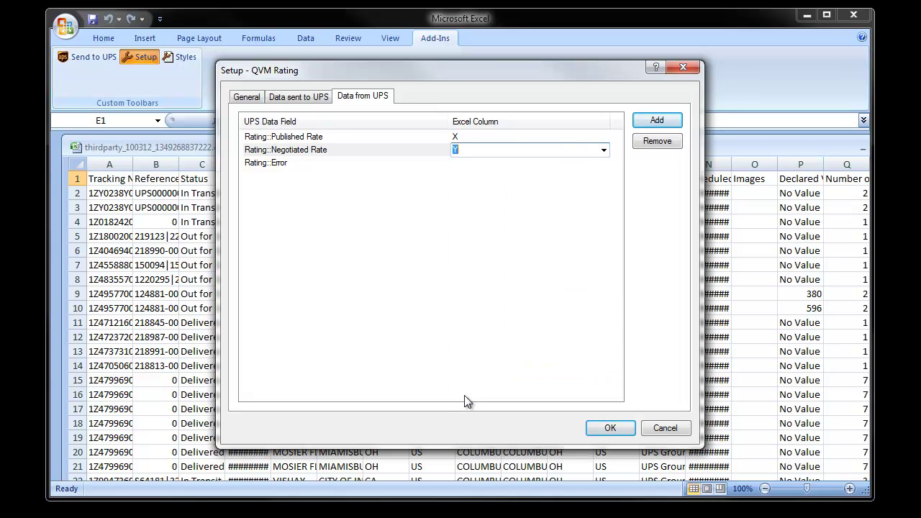
click(460, 163)
click(603, 163)
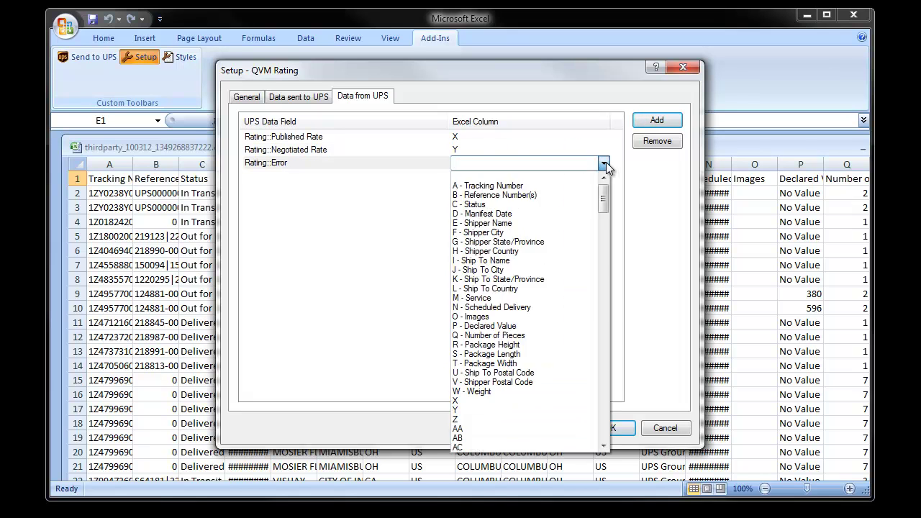
click(472, 419)
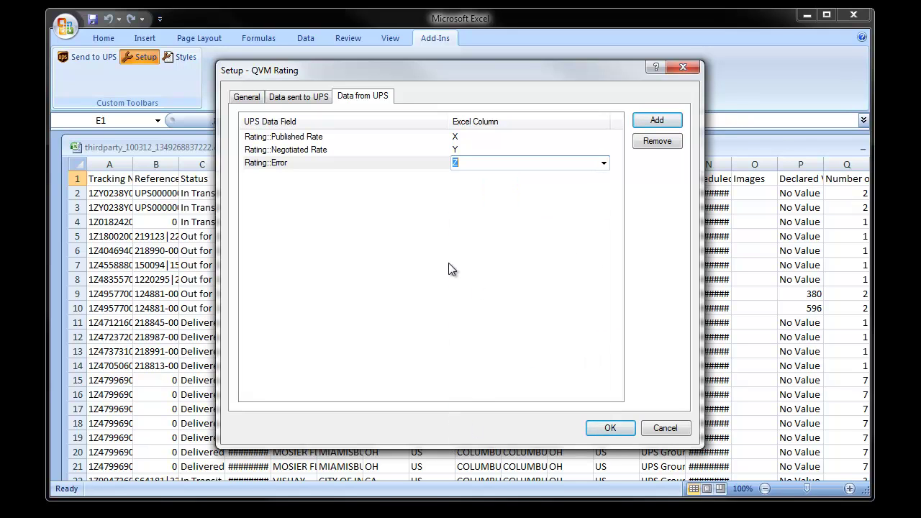
click(608, 426)
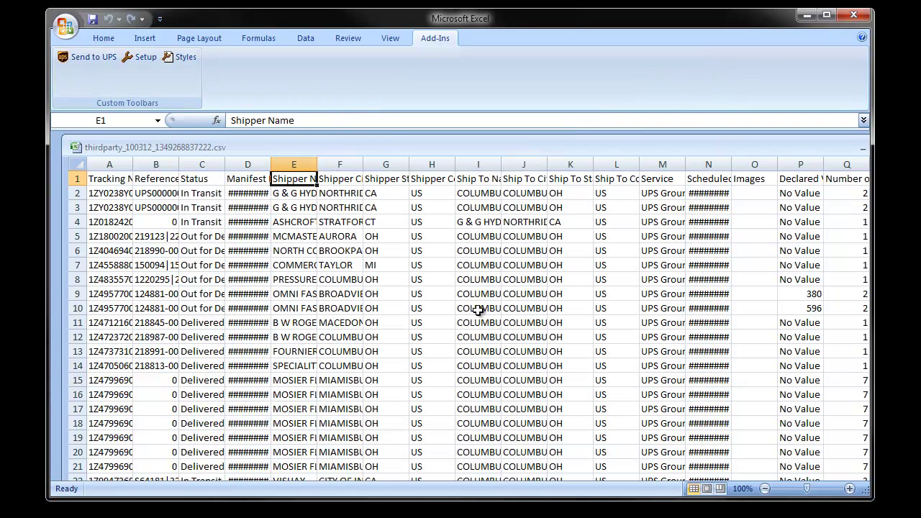
Widen the Ship To Postal Code column U enough to show its full nine-digit postal codes.
key(Right)
key(Right)
key(Right)
key(Right)
key(Right)
key(Right)
key(Right)
key(Right)
key(Right)
key(Right)
key(Right)
key(Right)
key(Right)
key(Right)
key(Right)
key(Right)
key(Right)
key(Right)
key(Right)
key(Right)
key(Right)
key(Right)
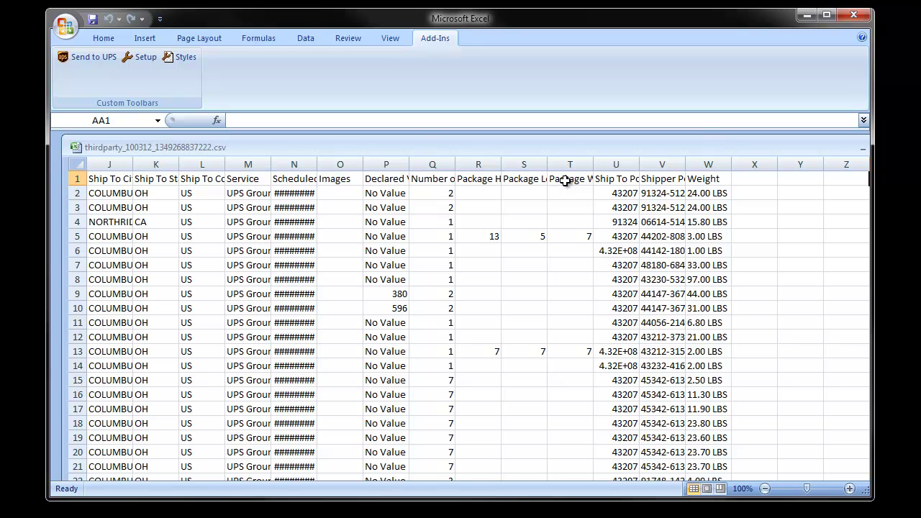
click(605, 354)
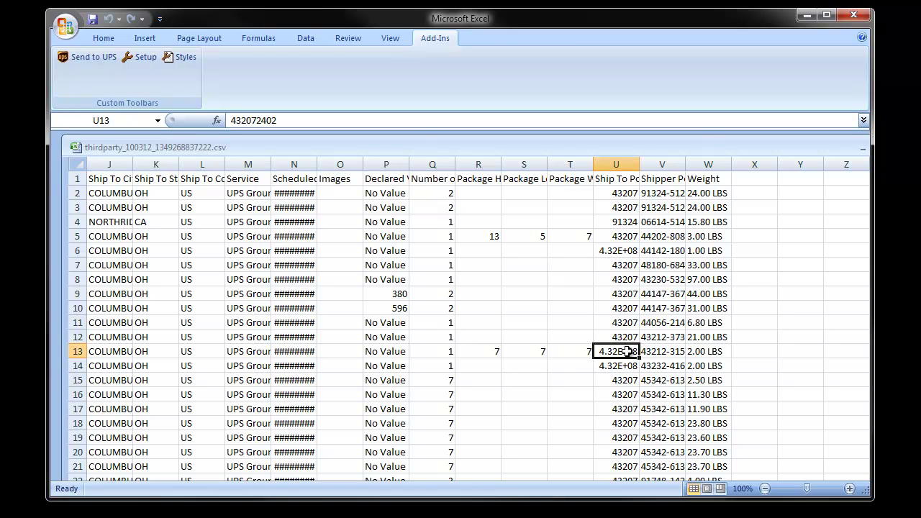
drag(639, 164, 678, 164)
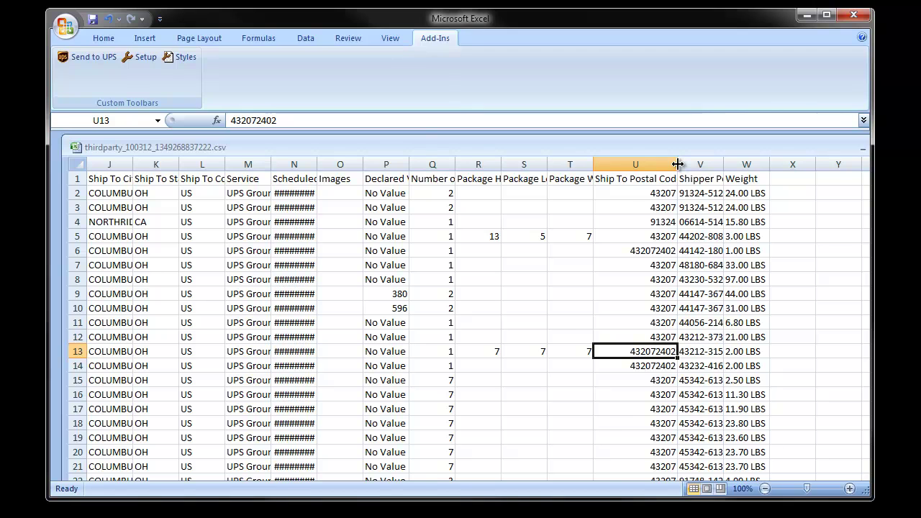
Send the shipments to UPS for rating, starting from row 2.
scroll(648, 288, right, 2)
click(609, 194)
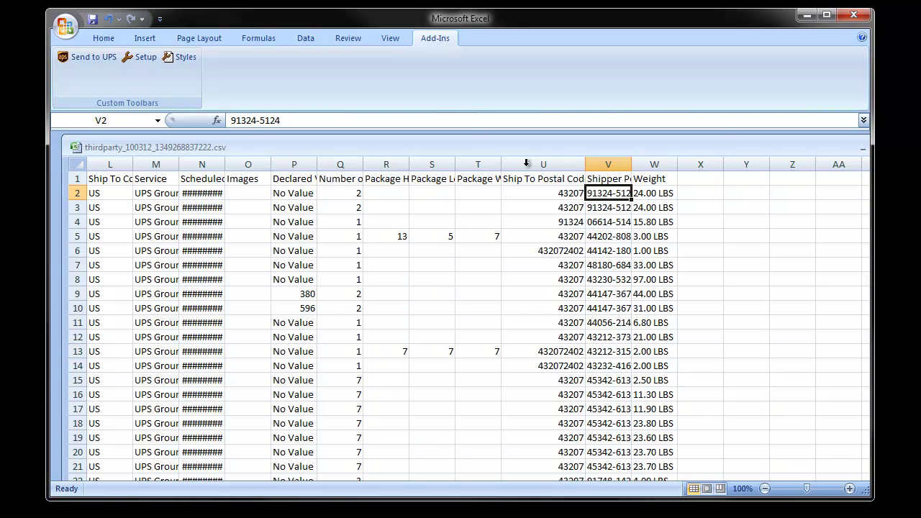
click(90, 56)
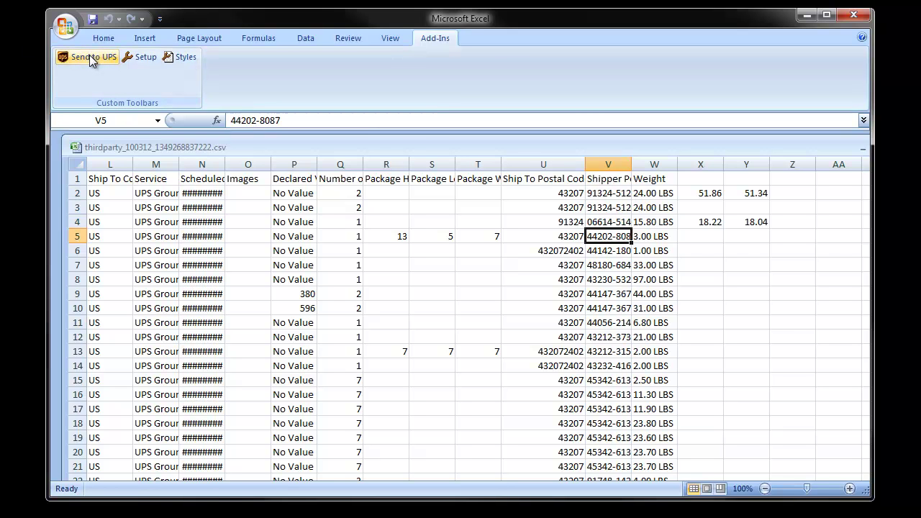